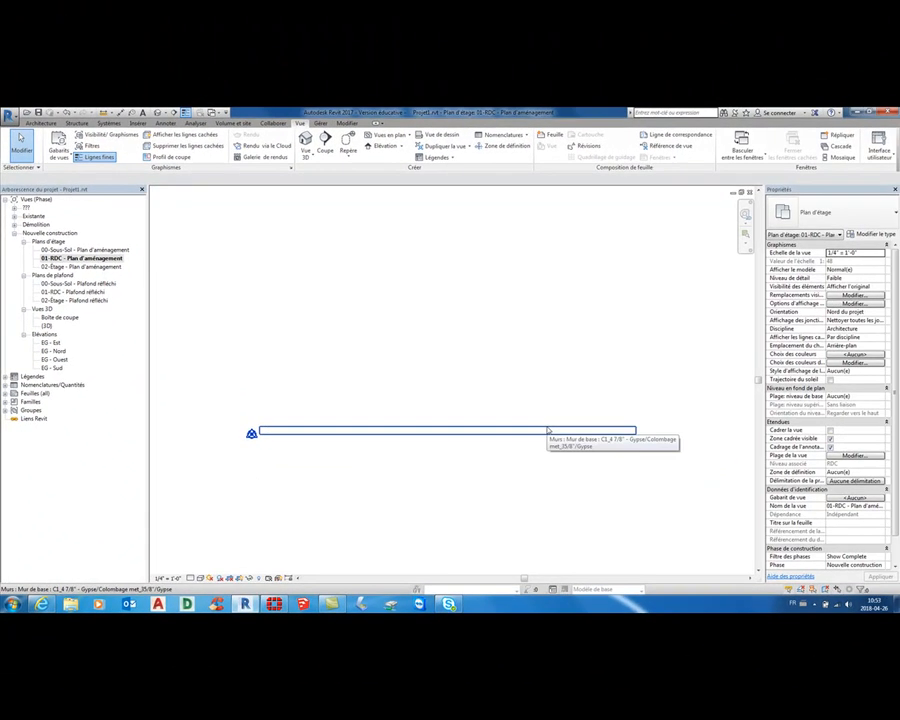
Check the length of the existing wall in the ground-floor plan
click(821, 484)
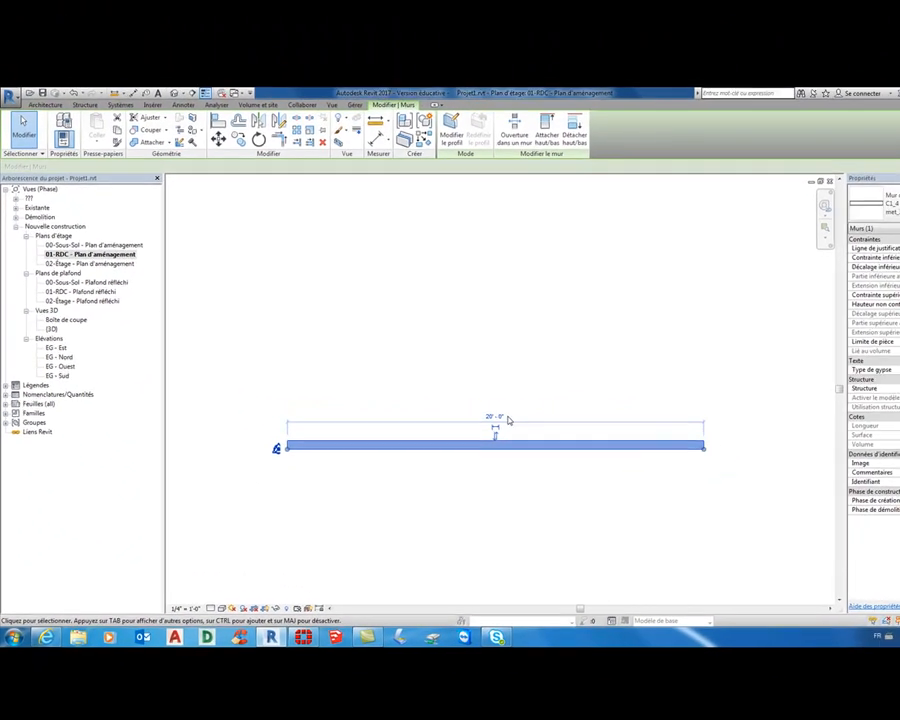
click(450, 405)
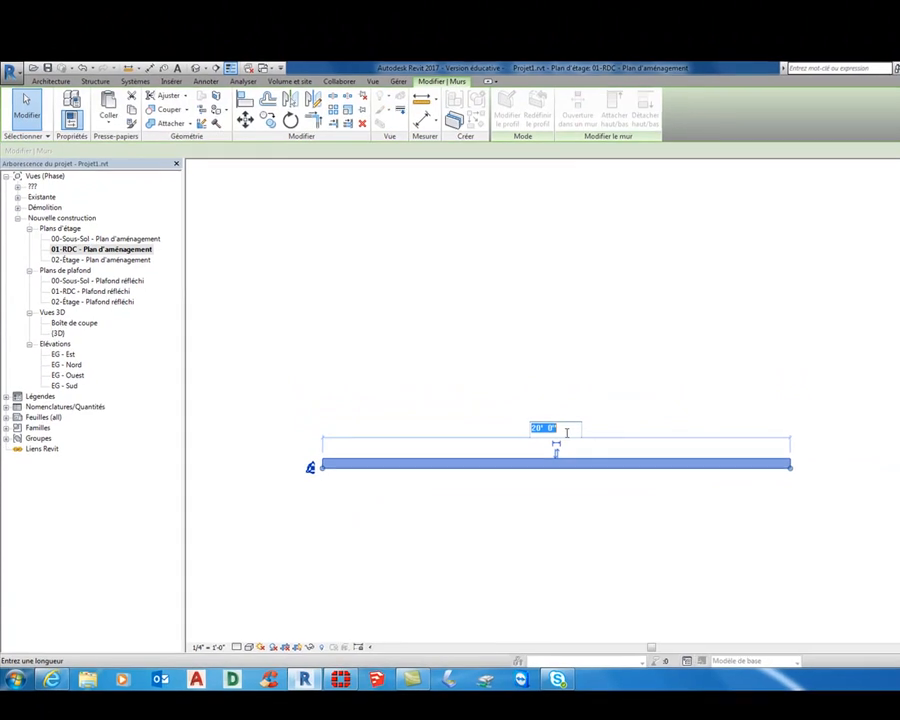
click(780, 516)
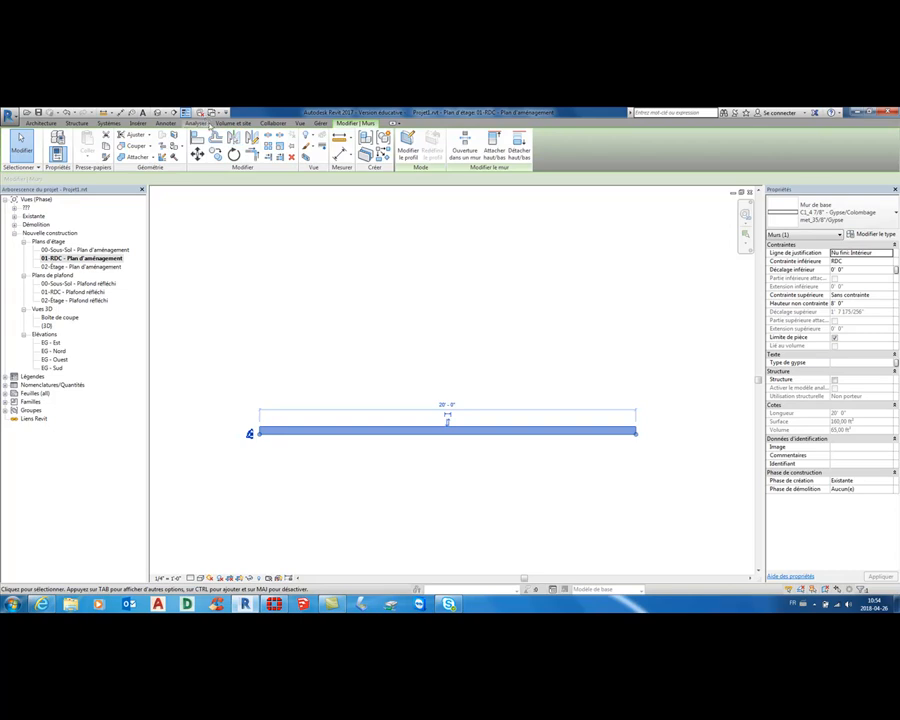
Tile all open views side by side and frame the whole wall in the 3D view
click(300, 122)
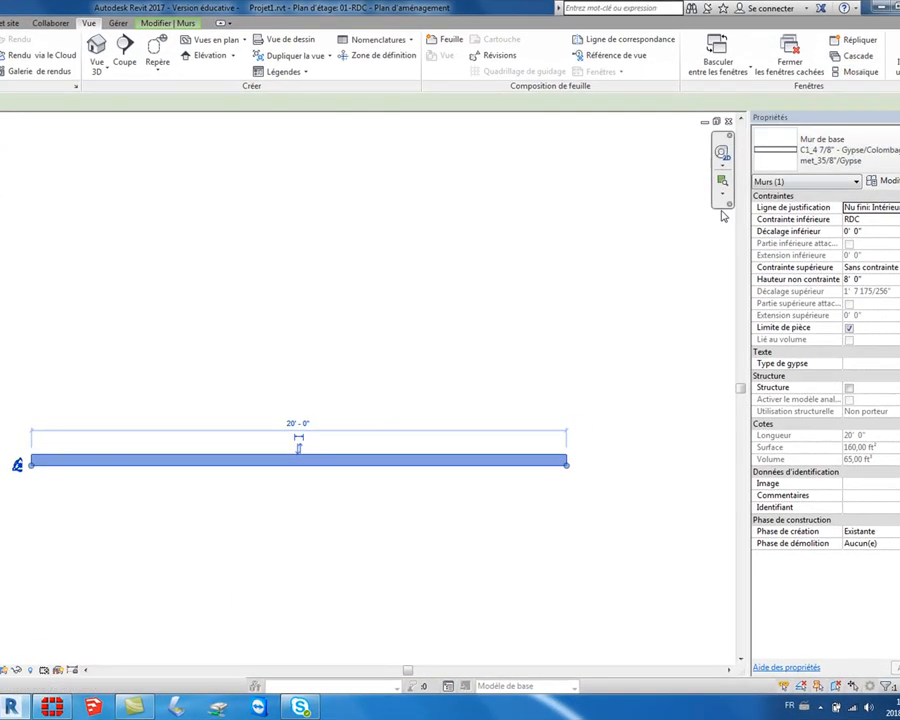
click(722, 119)
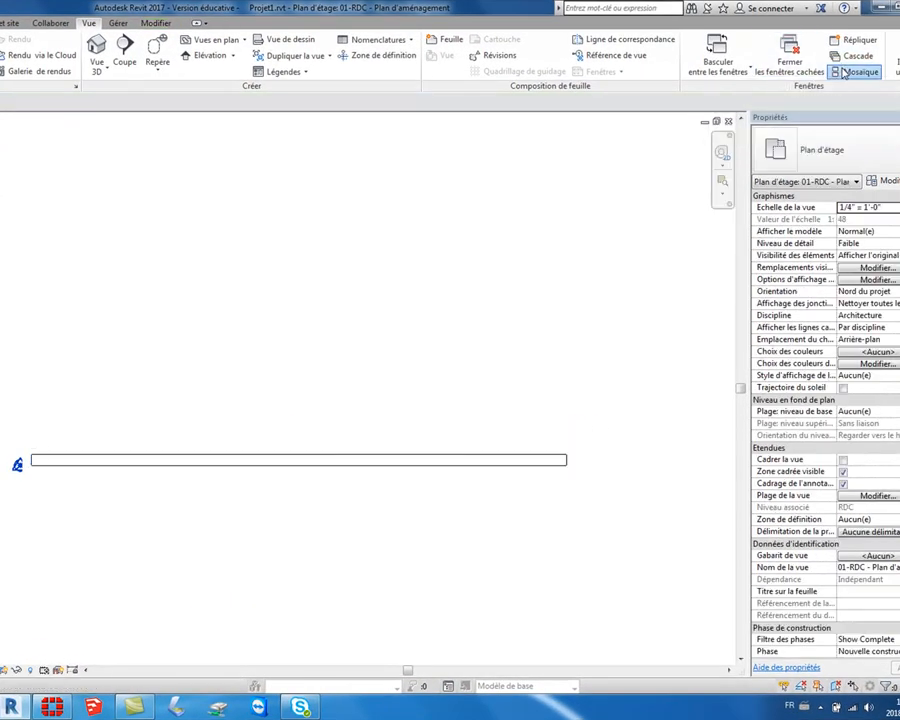
click(850, 72)
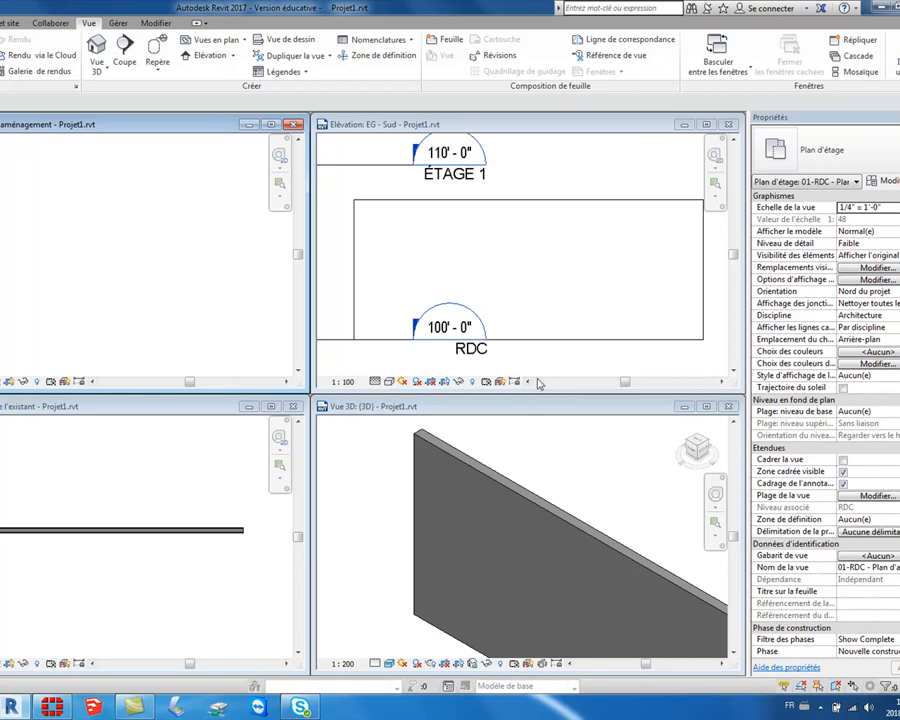
click(519, 575)
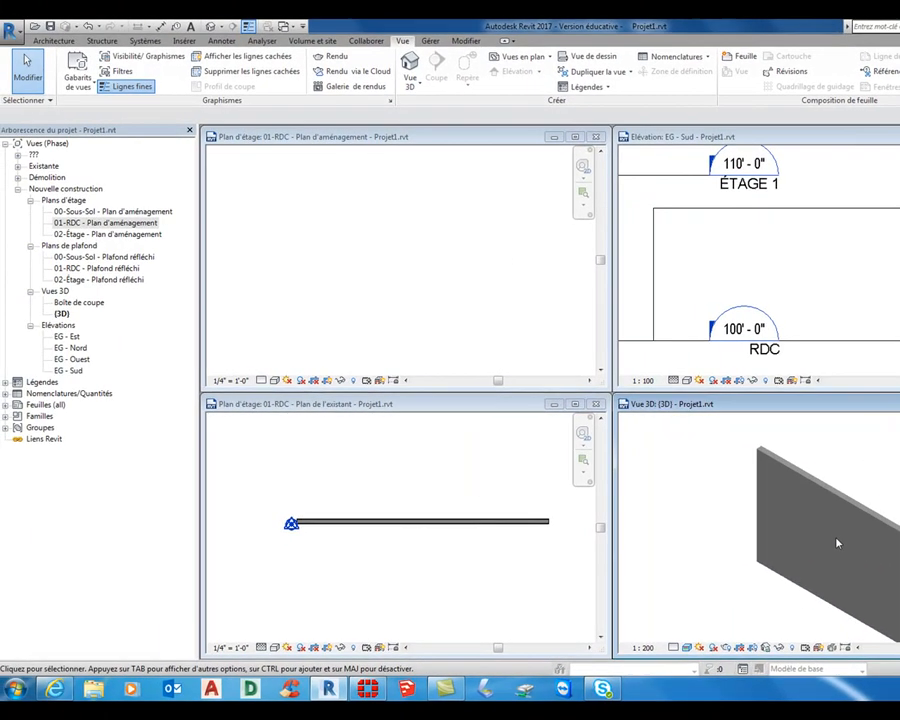
middle_drag(835, 544, 765, 502)
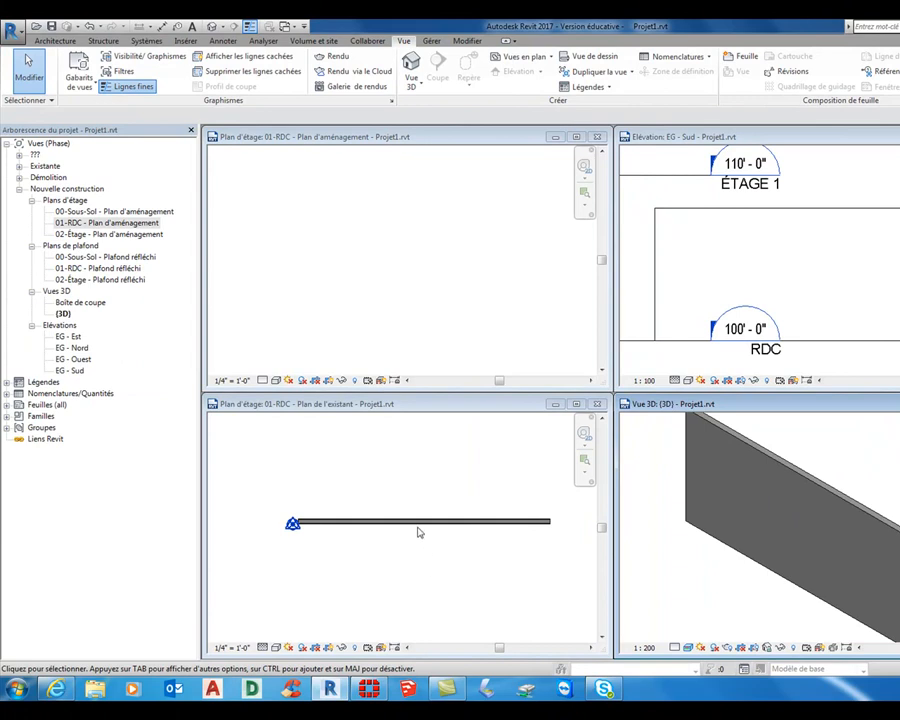
scroll(669, 466, down, 3)
scroll(763, 458, up, 4)
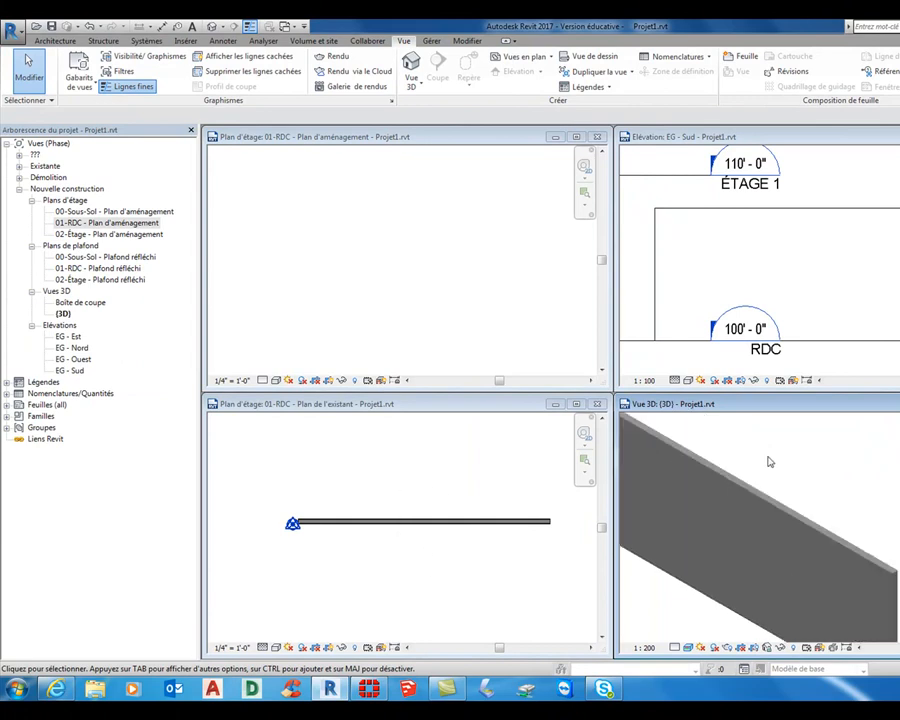
scroll(767, 477, down, 3)
middle_drag(767, 477, 835, 479)
In the 01-RDC existing-conditions plan, draw a Mur-rideau 1 curtain wall about 16'-9" long along the existing wall, inset from both ends
click(420, 465)
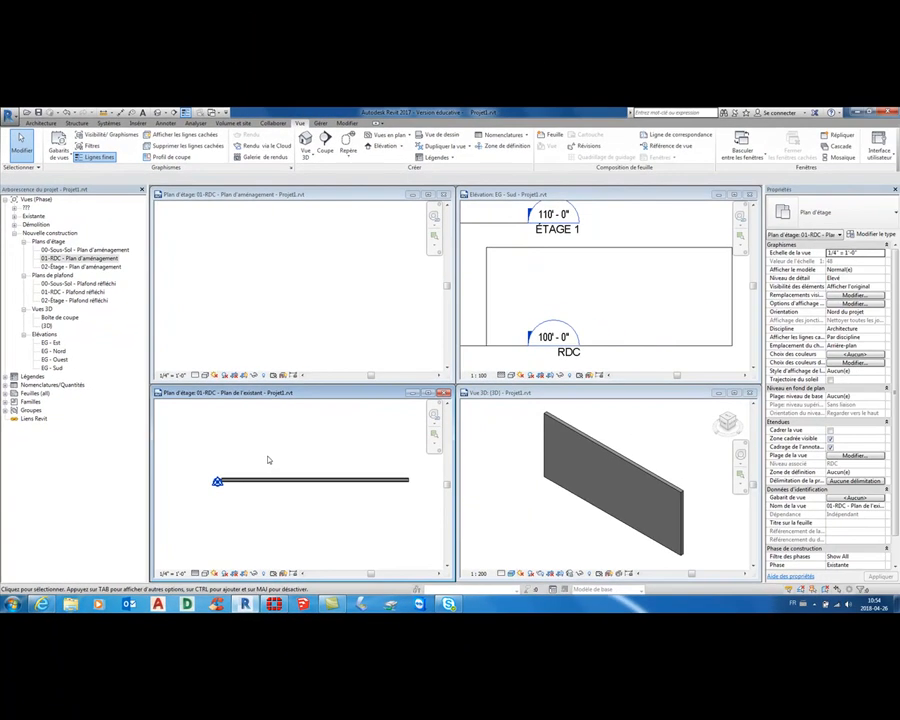
scroll(277, 490, up, 3)
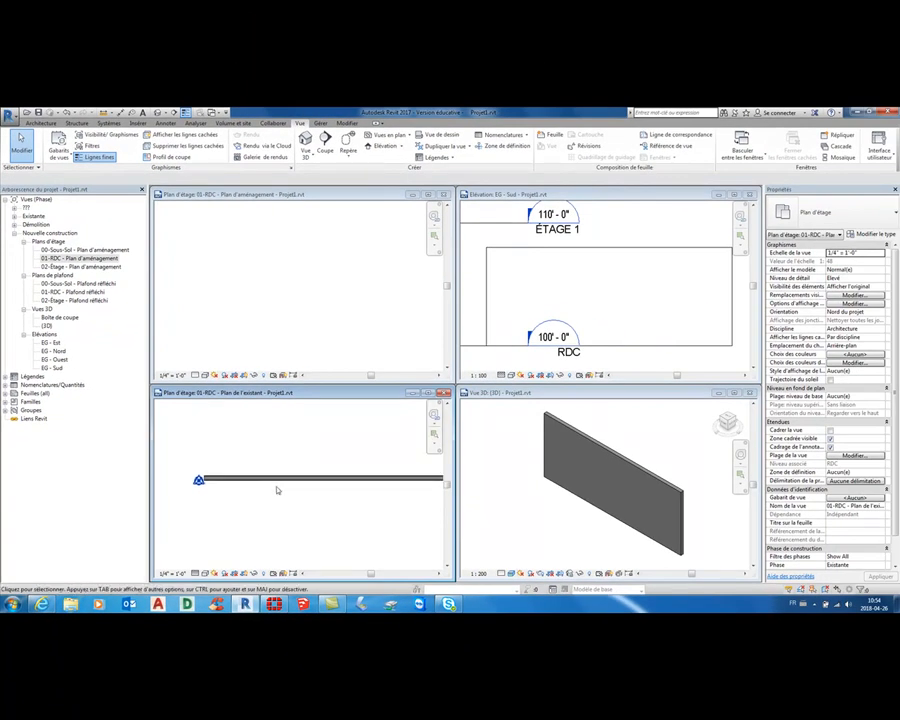
scroll(285, 514, down, 1)
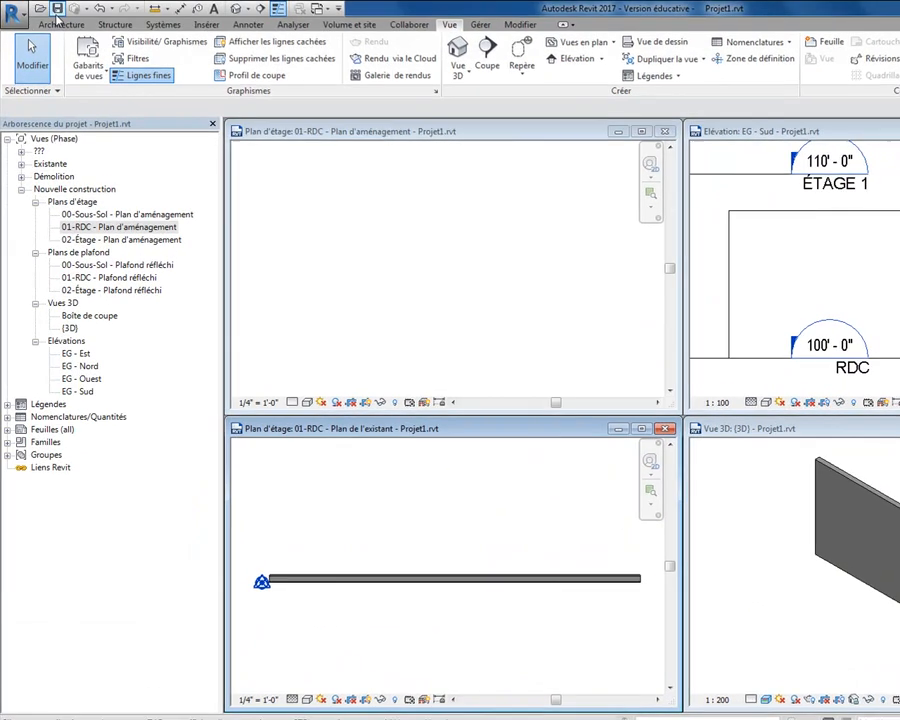
click(40, 123)
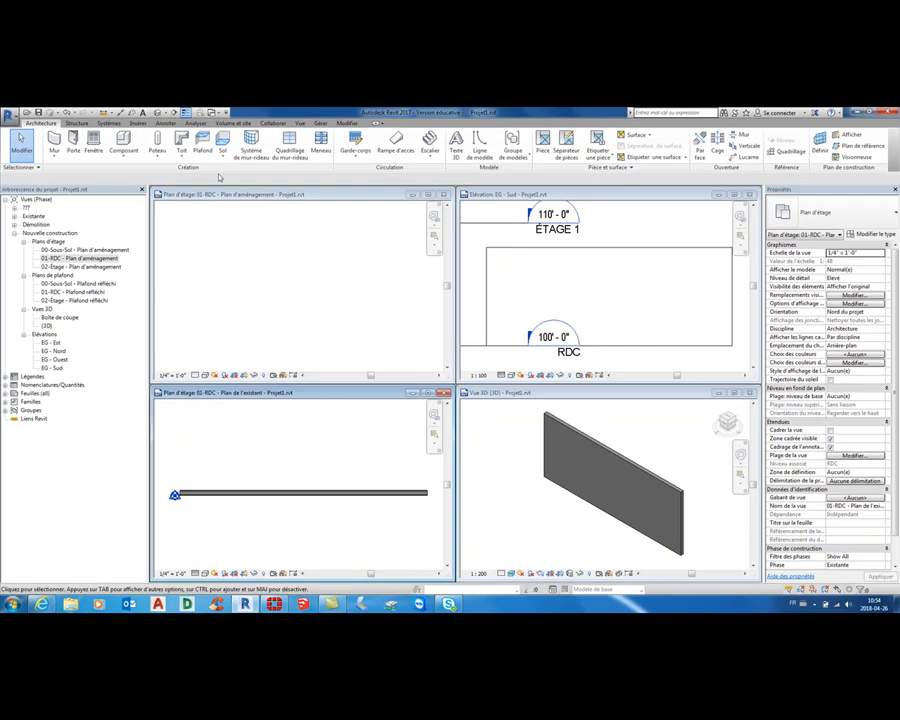
click(54, 140)
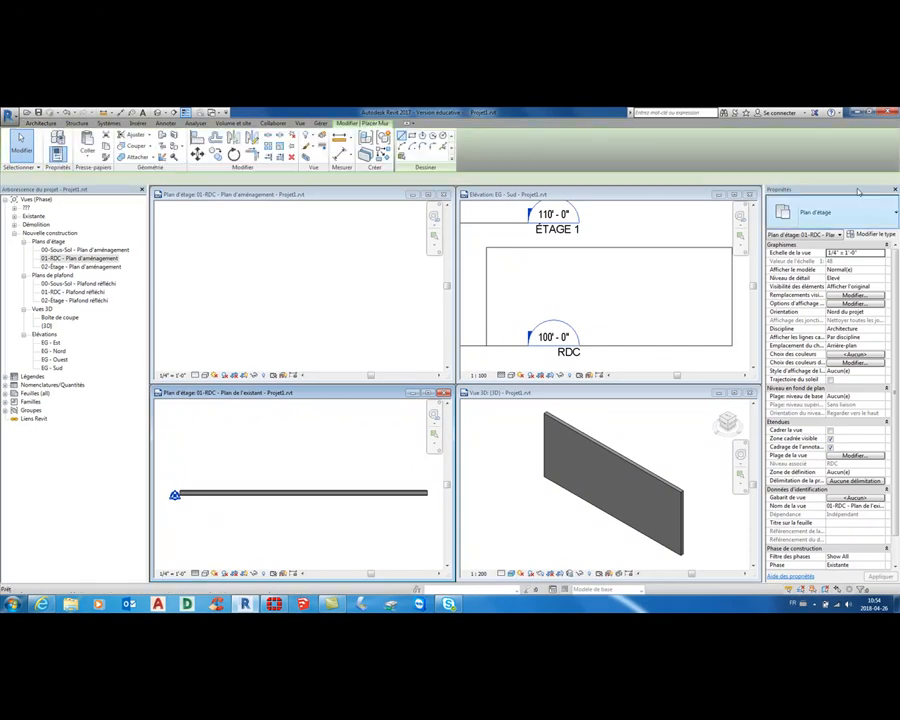
click(866, 210)
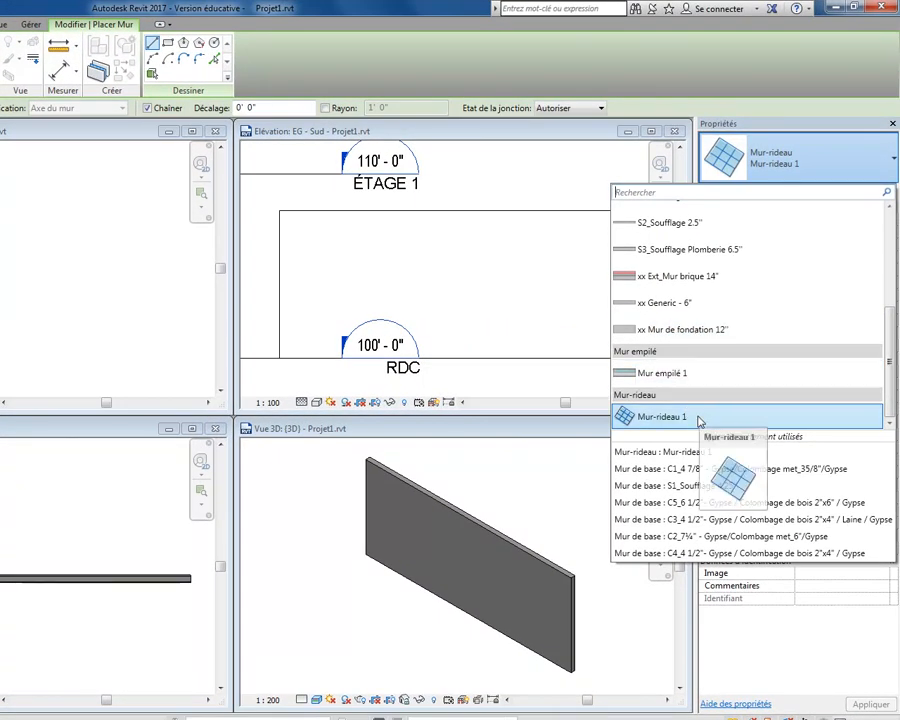
click(662, 417)
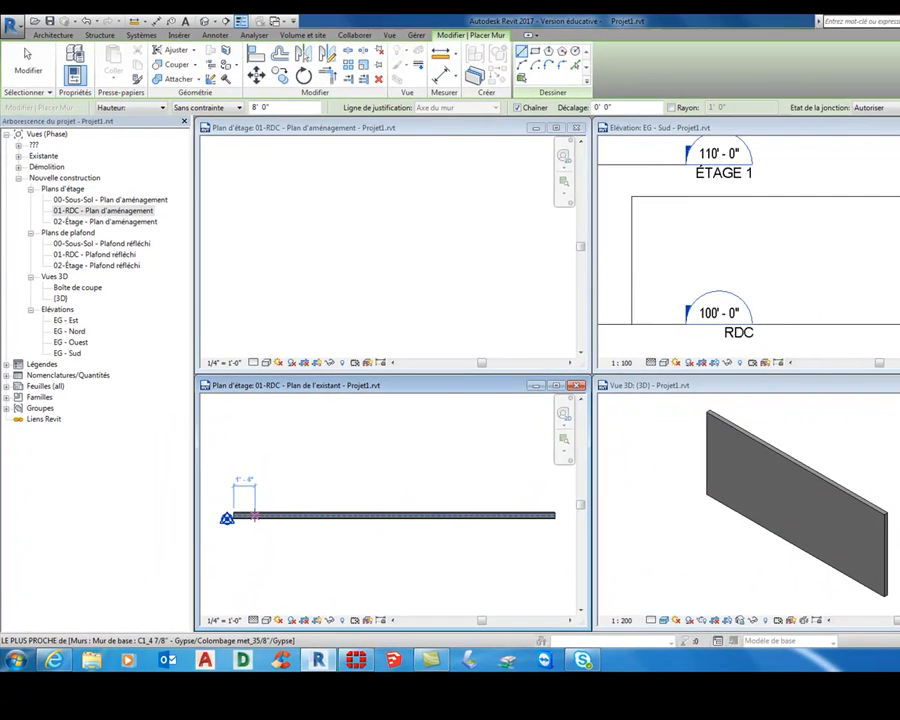
click(232, 512)
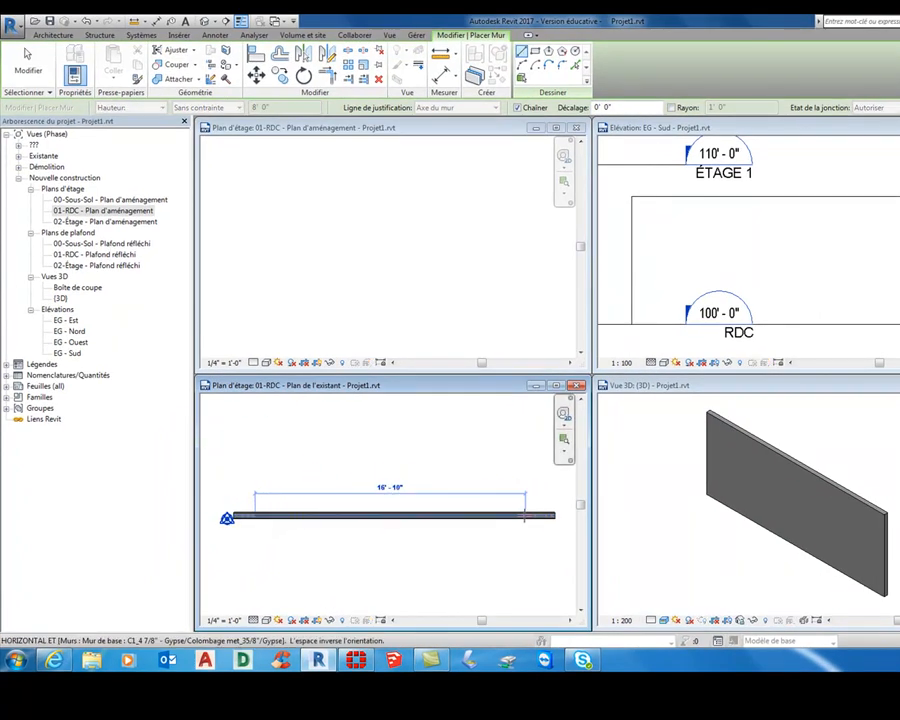
click(522, 515)
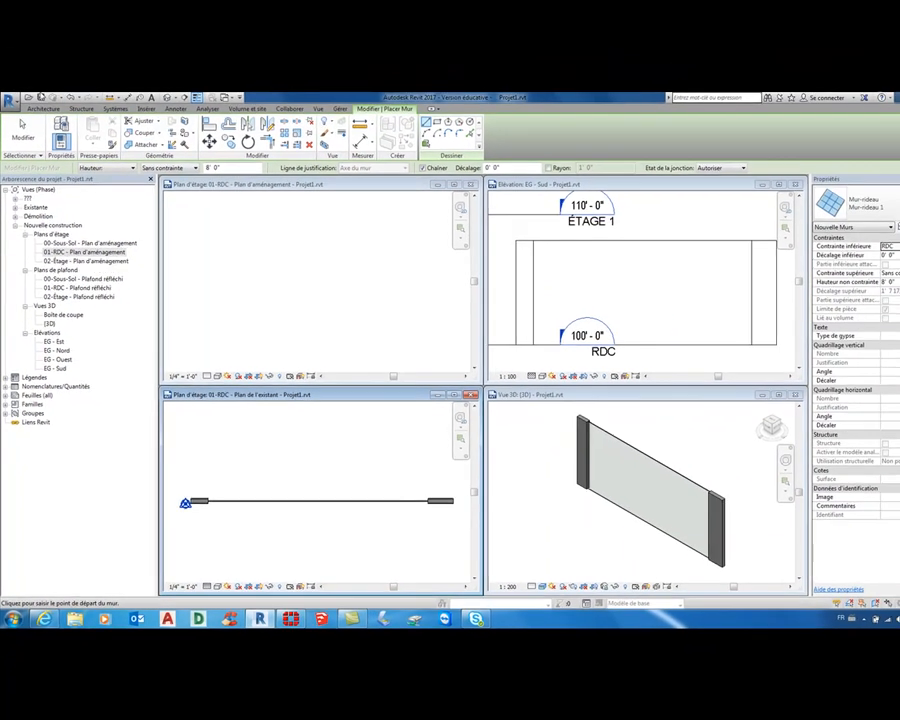
key(Escape)
key(Escape)
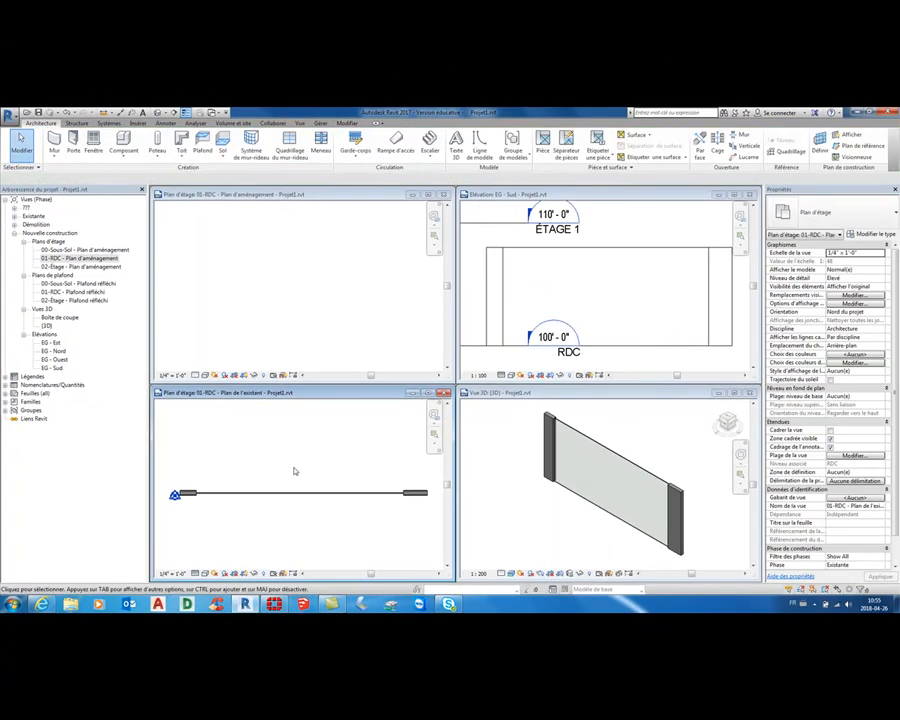
Set the curtain wall's distance from the left end of the host wall to 2' and its length to 16'
click(288, 491)
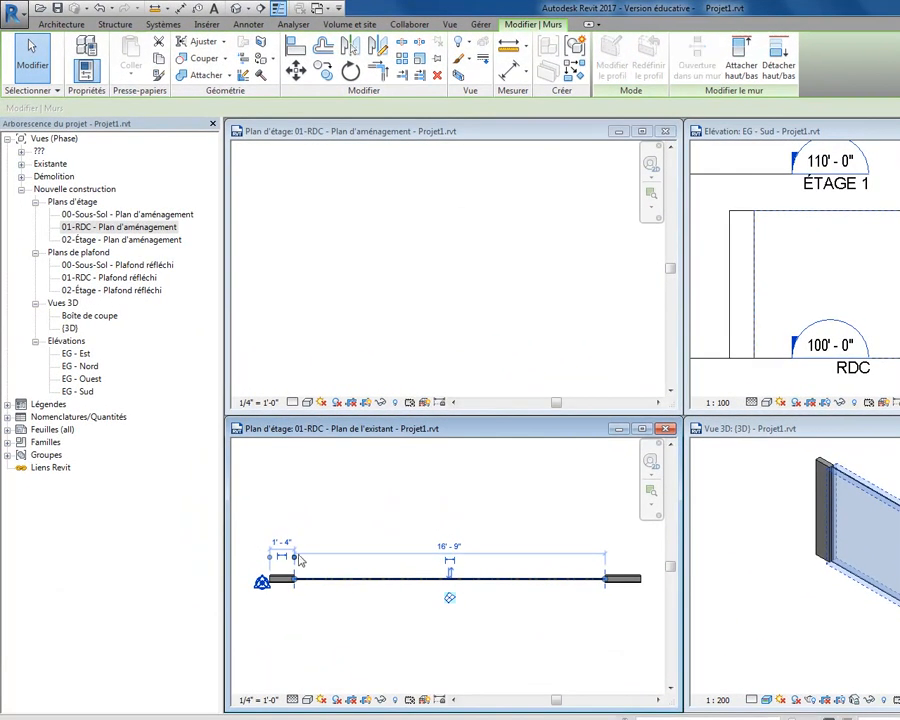
click(286, 546)
text(2)
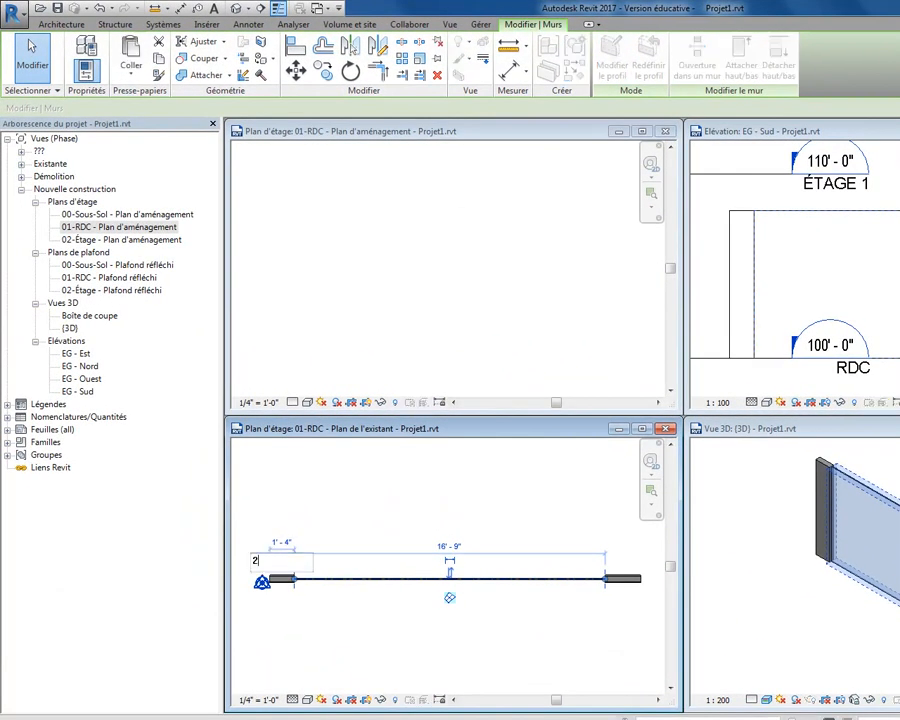
key(Return)
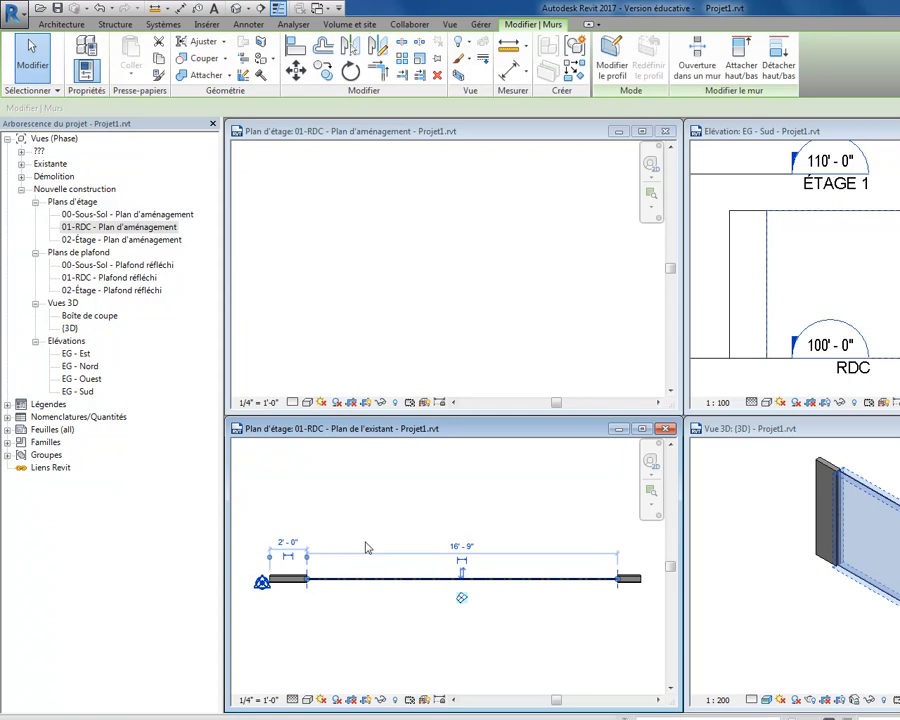
click(458, 545)
text(16)
key(Return)
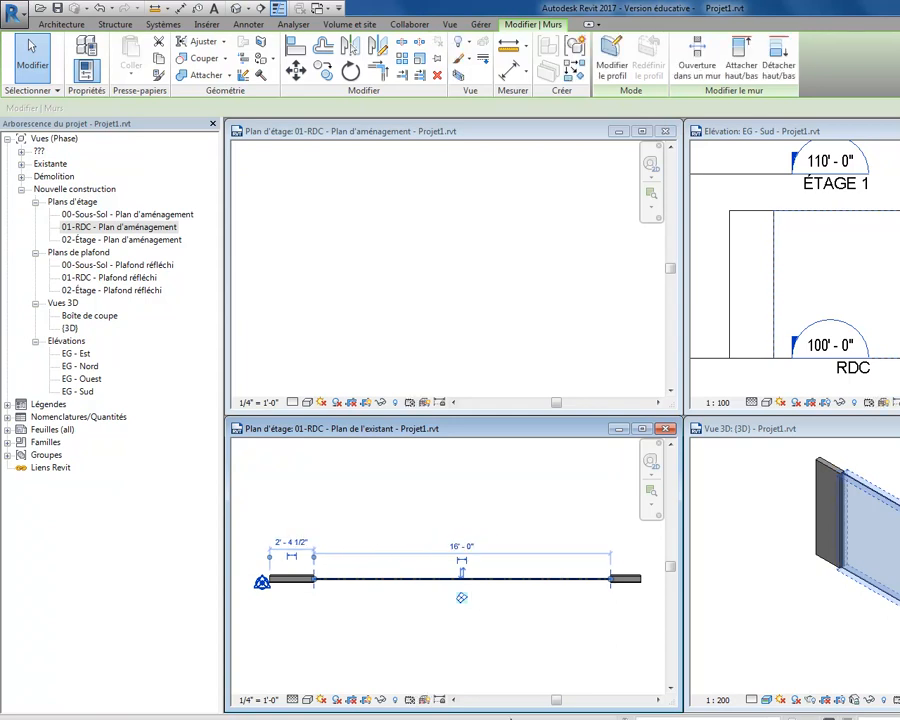
Set the curtain wall's distance from the host wall's left end back to 2' and deselect it
click(296, 546)
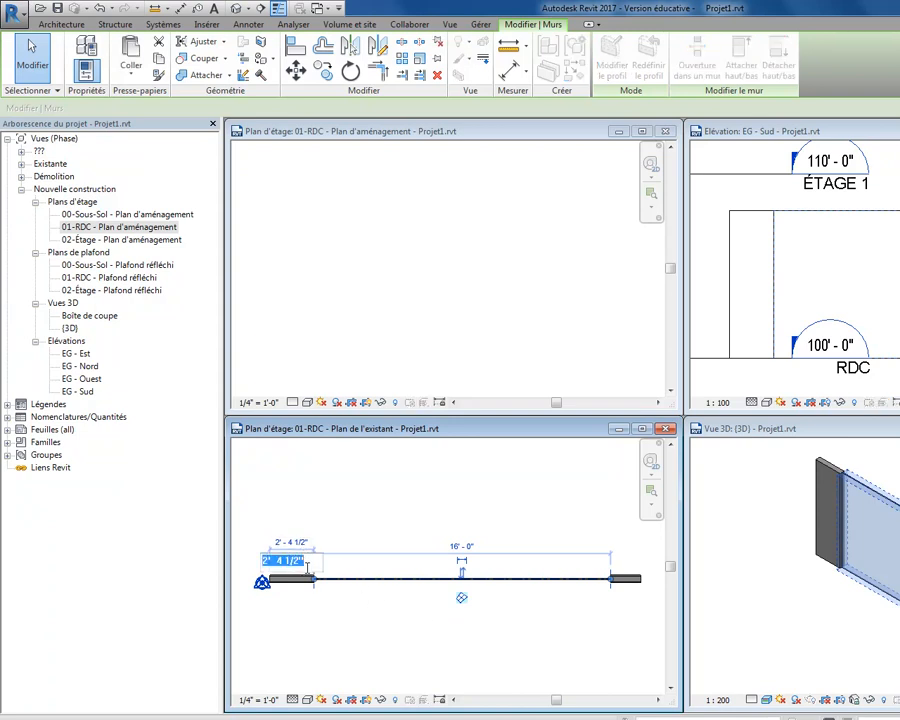
text(2)
key(Return)
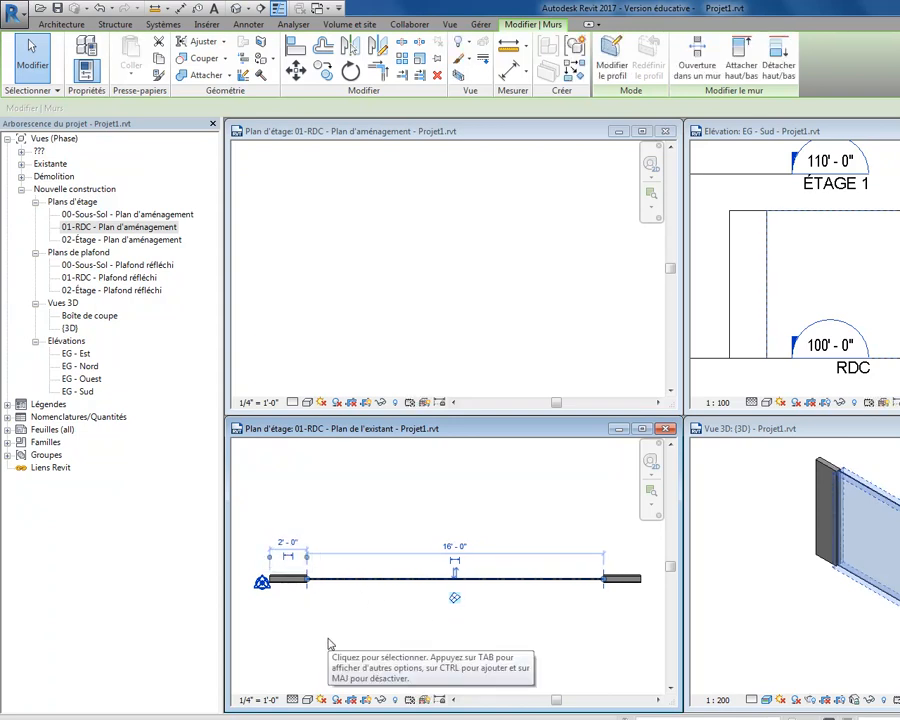
click(330, 643)
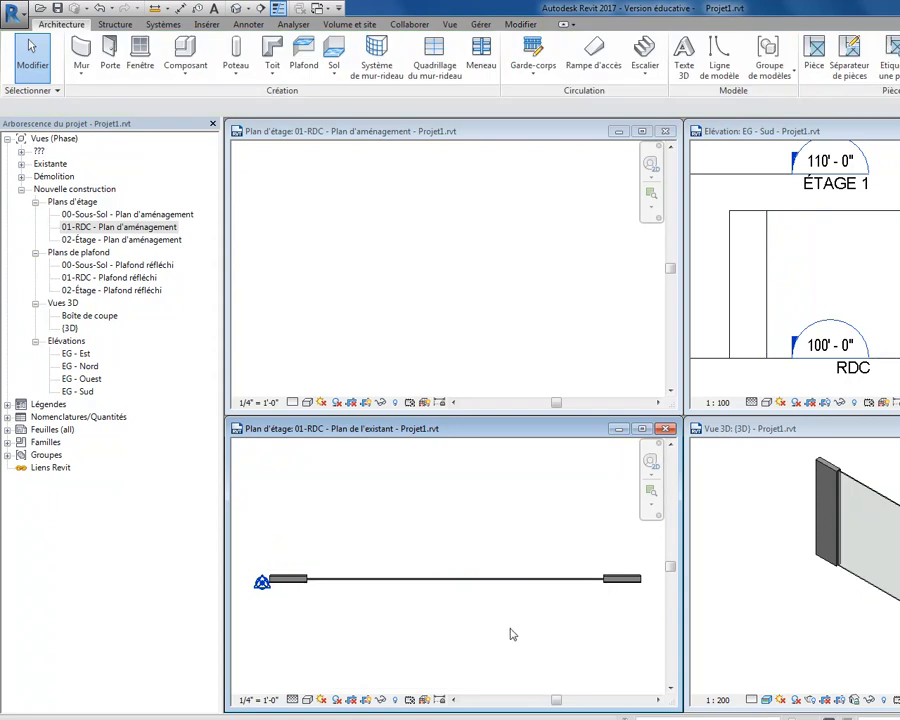
Divide the curtain wall into four 4'-0" panels by placing vertical grid lines at its midpoint and at both halves' midpoints
click(502, 580)
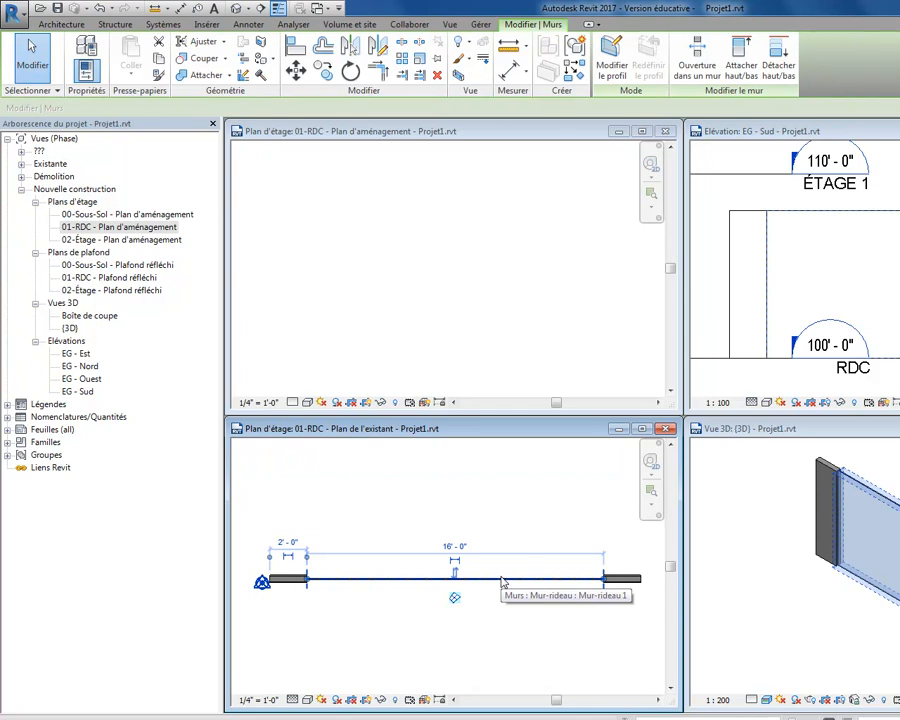
key(Escape)
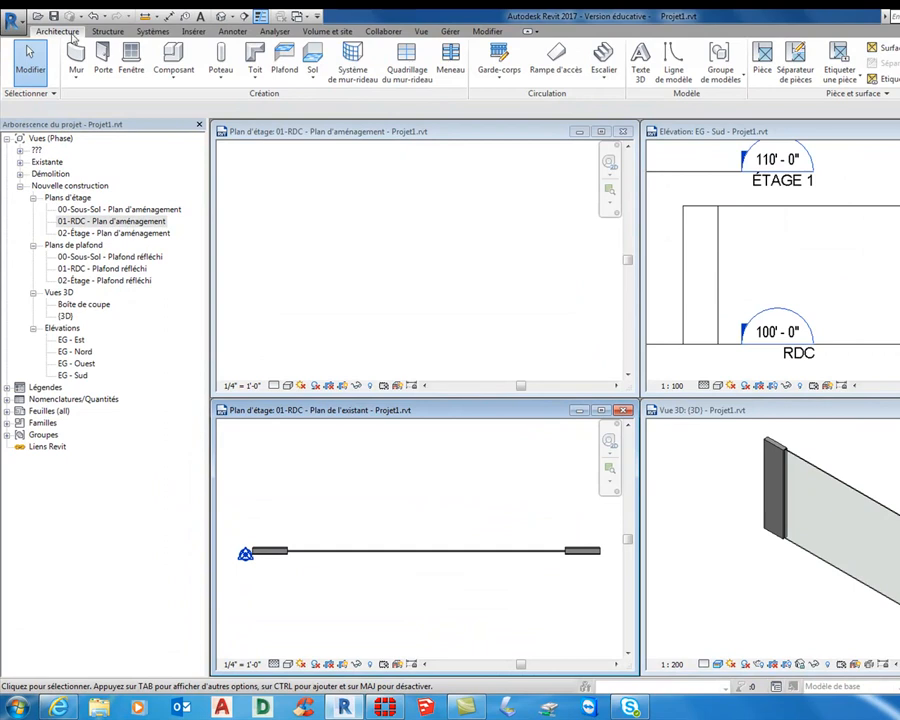
click(406, 57)
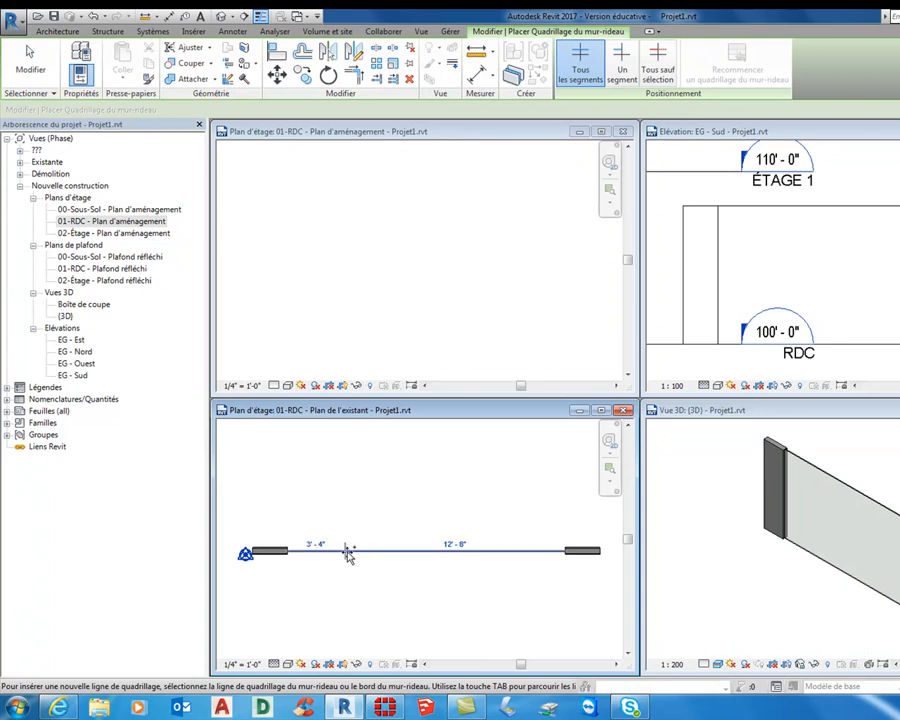
click(431, 553)
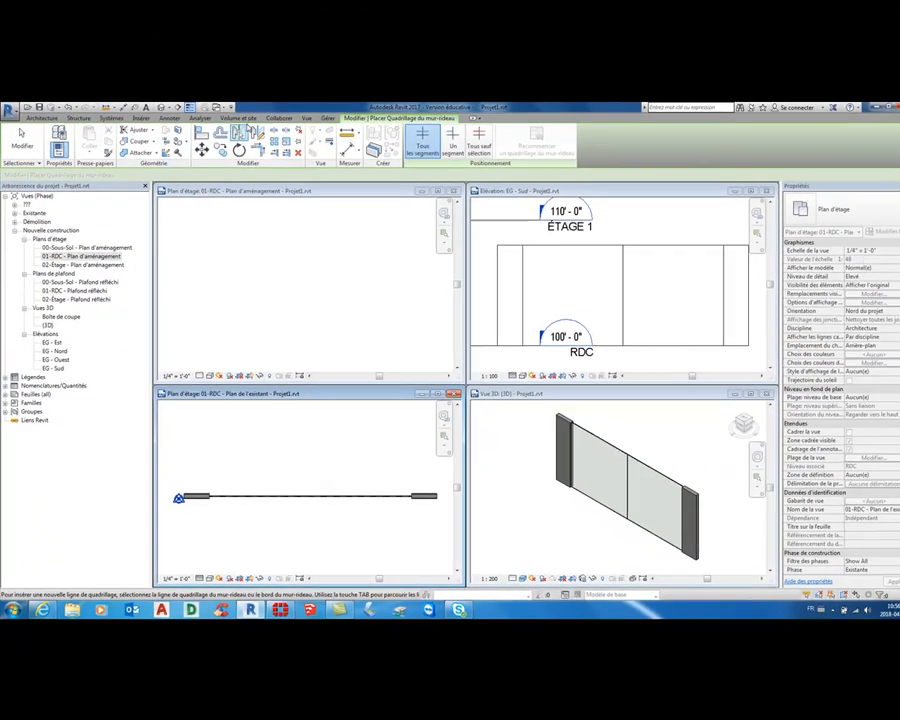
click(42, 118)
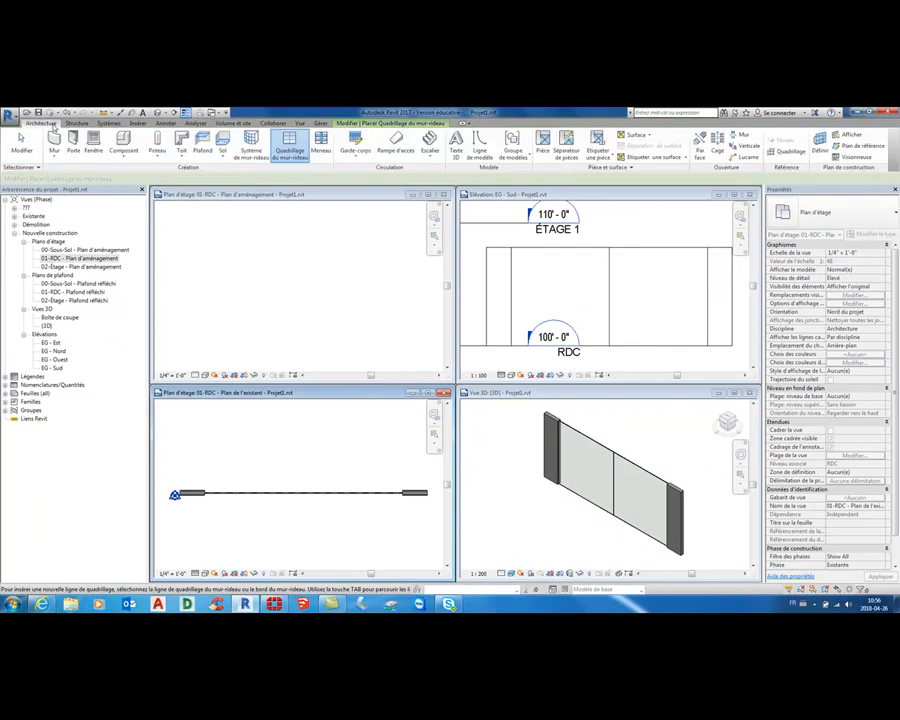
click(356, 492)
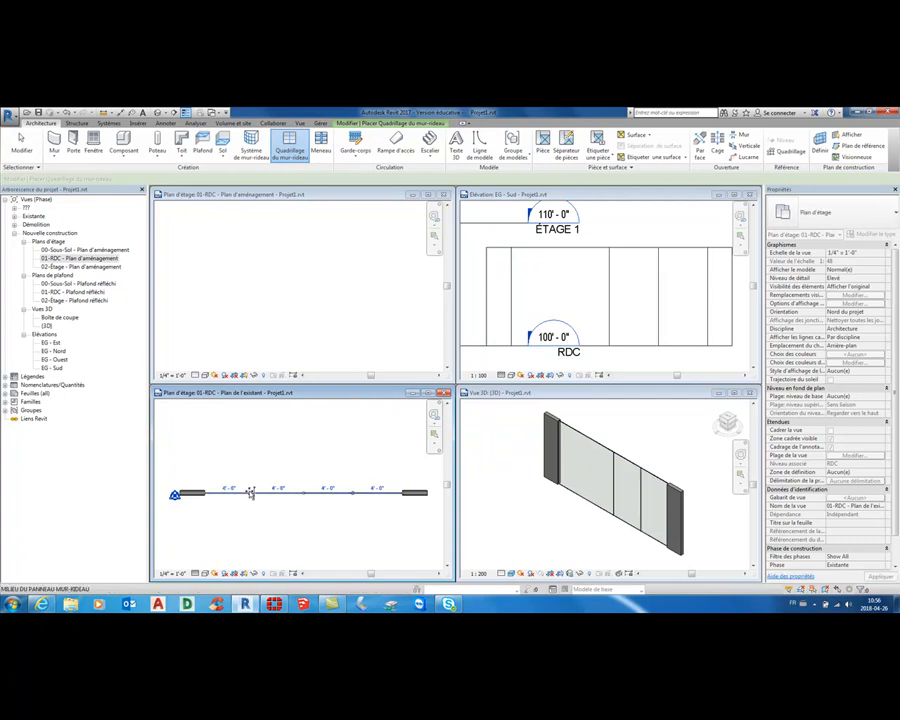
click(250, 492)
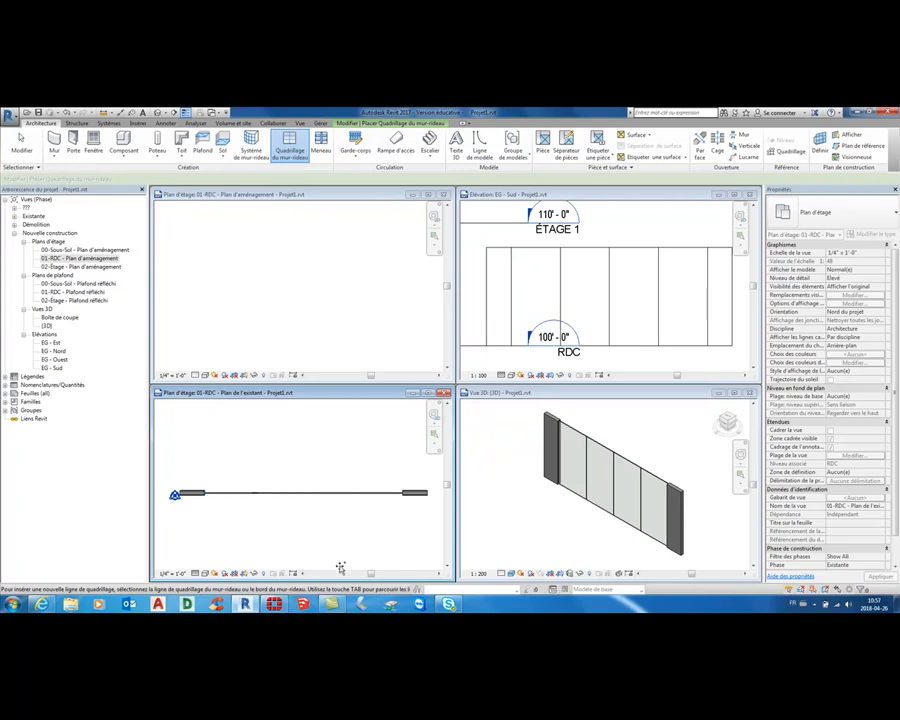
Undo the three grid lines placed on the curtain wall
key(ctrl+z)
key(ctrl+z)
key(ctrl+z)
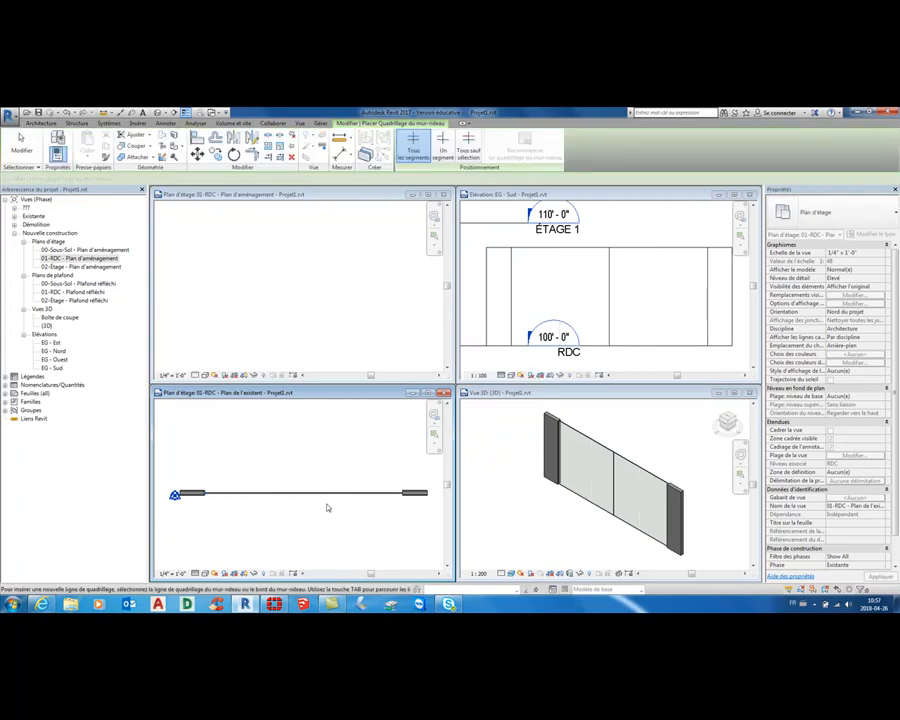
click(42, 123)
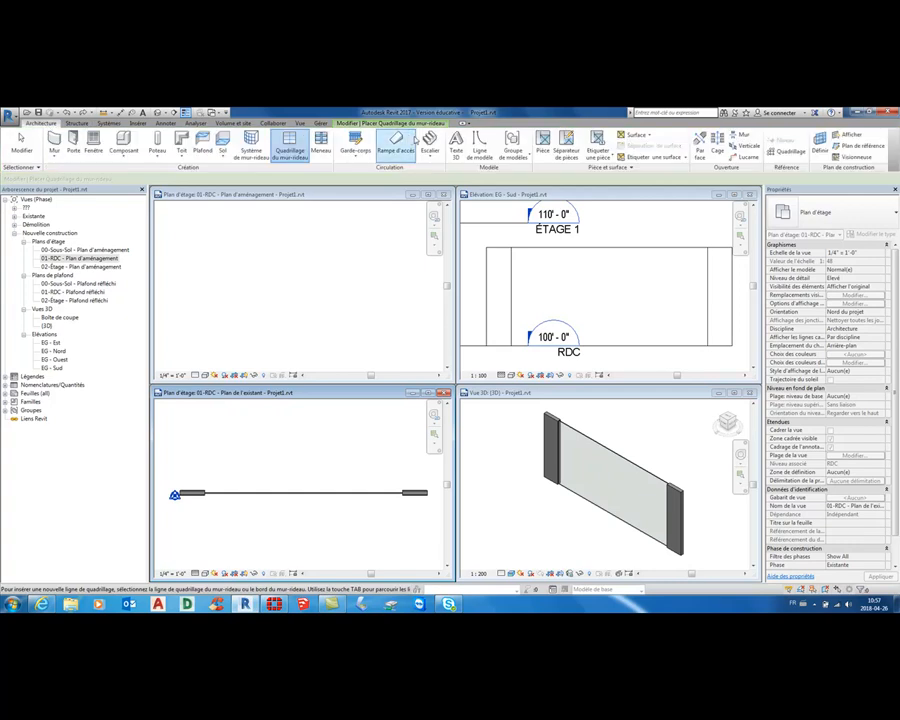
Place three vertical curtain grid lines at arbitrary, unequal spacing along the curtain wall in the existing-conditions plan
click(245, 493)
click(298, 493)
click(347, 486)
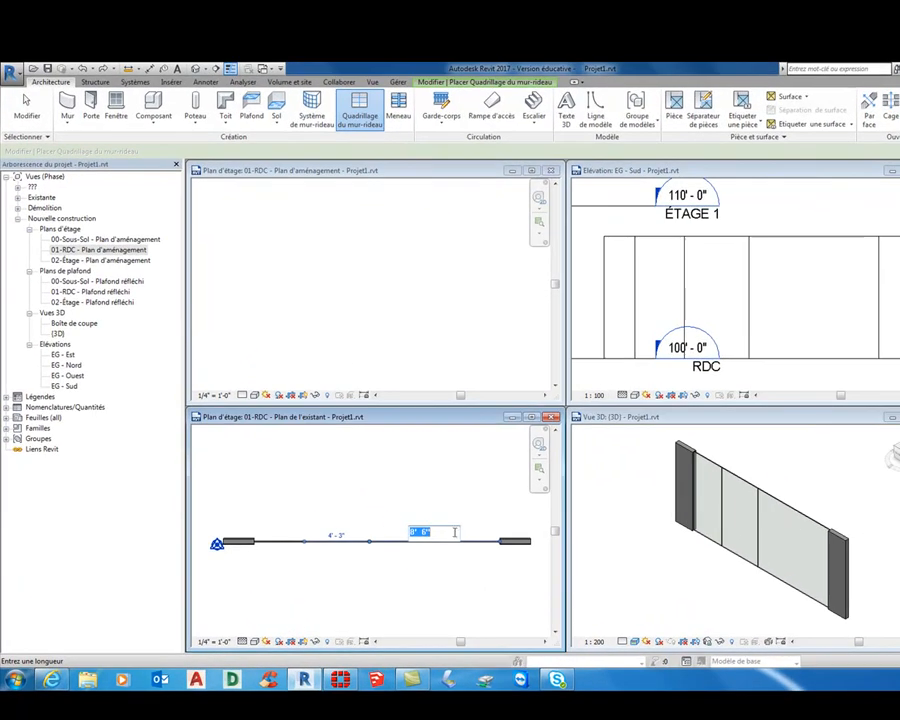
key(Escape)
click(433, 543)
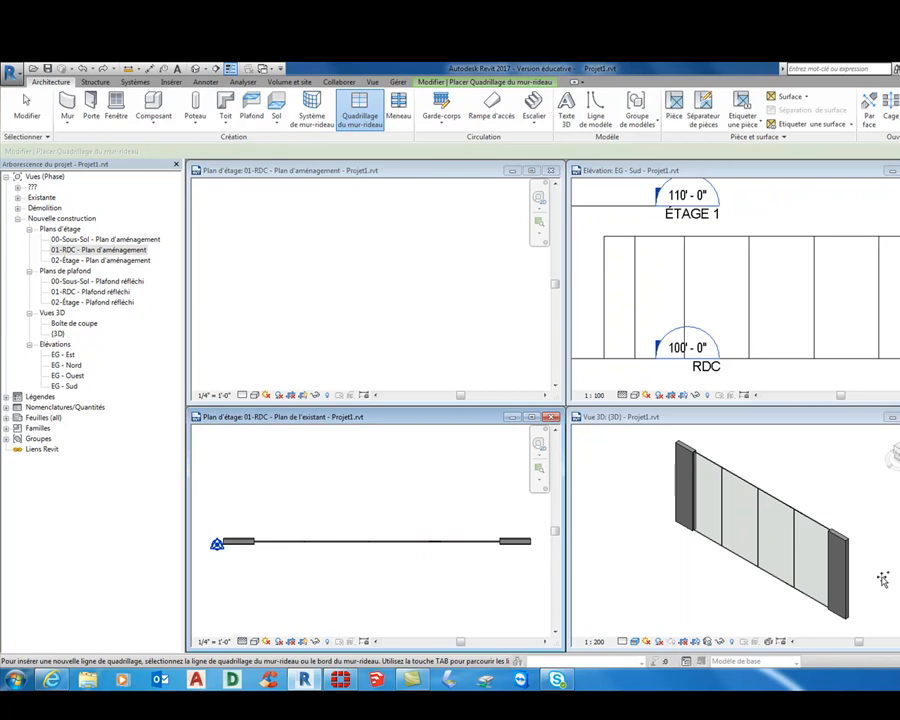
key(Escape)
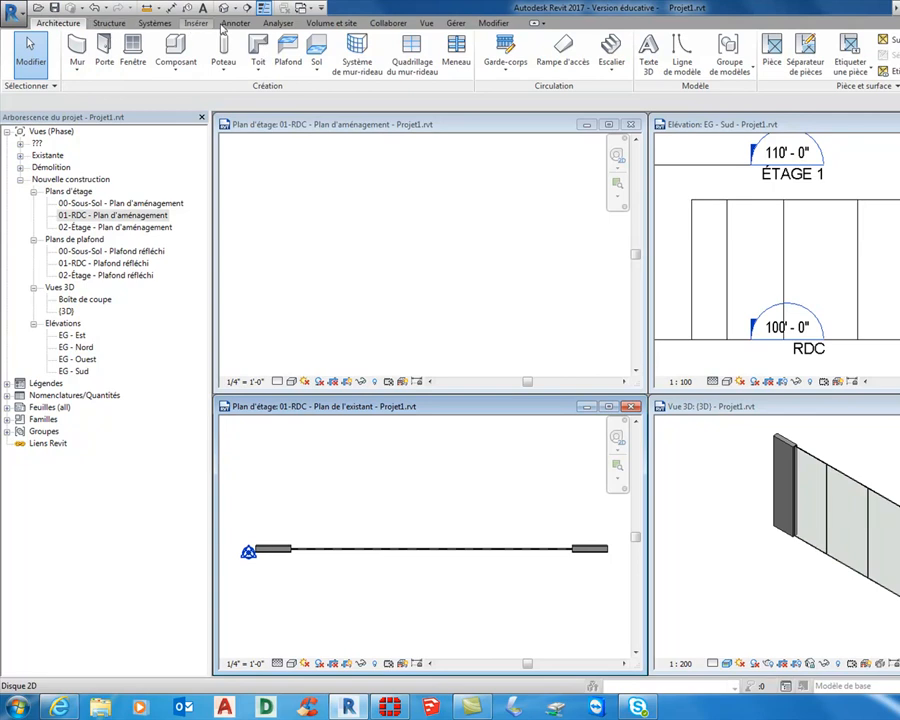
Place a continuous aligned dimension below the curtain wall from its left end through the three grid lines to its right end
click(235, 22)
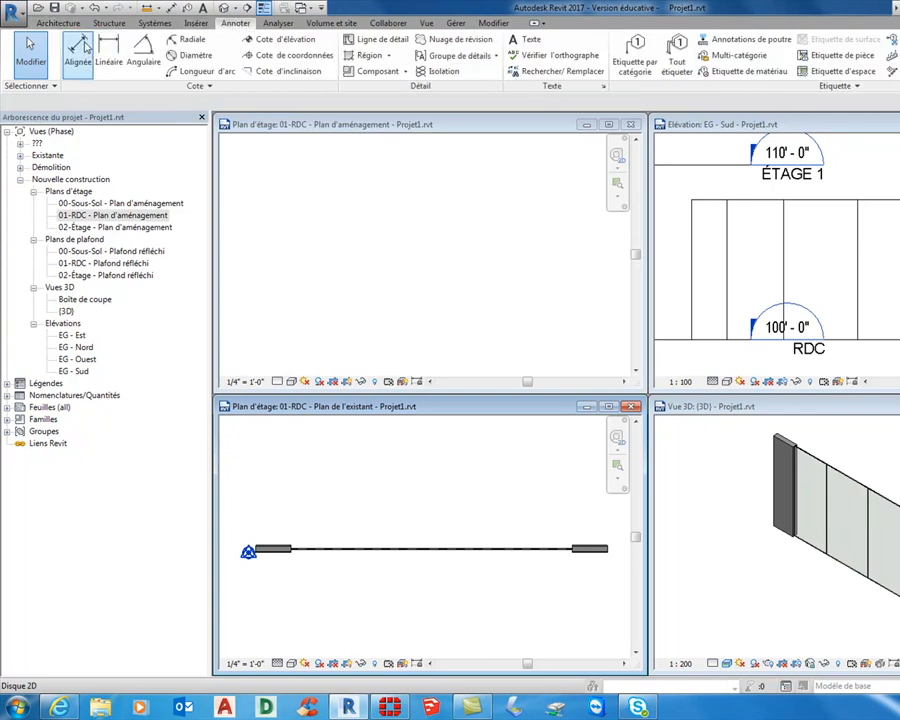
click(84, 46)
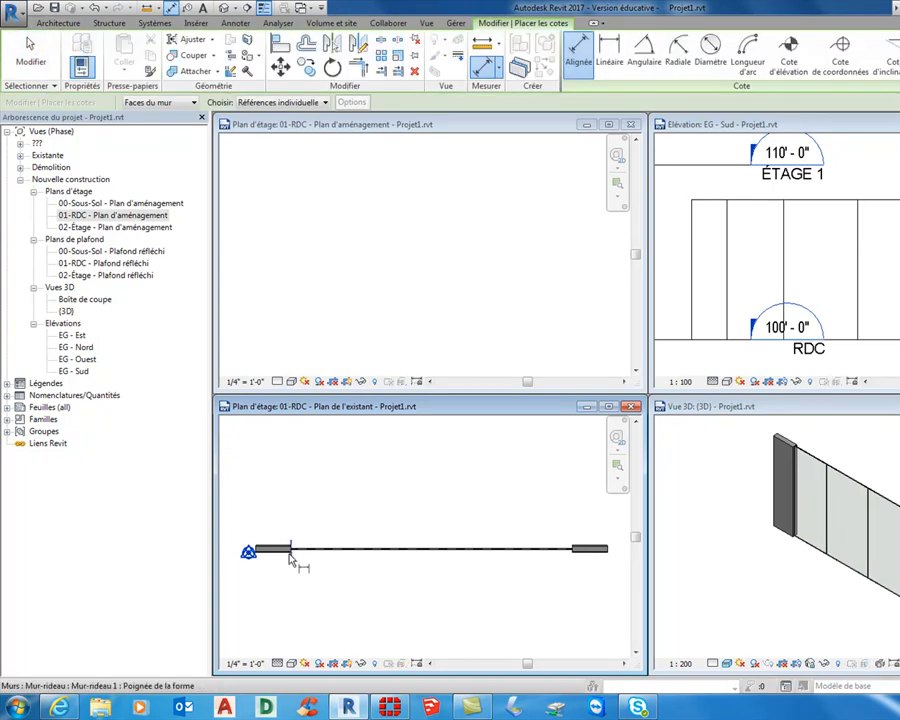
click(348, 555)
click(423, 556)
click(499, 557)
click(573, 557)
click(572, 584)
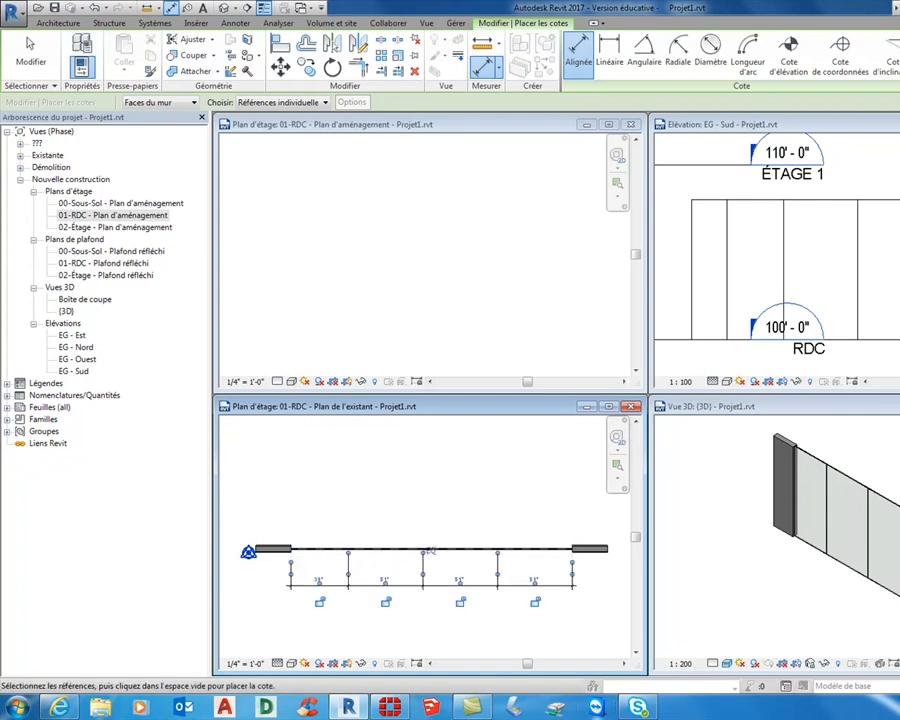
Apply the equality constraint to the dimension chain to space the grid lines evenly, and end dimensioning
click(430, 553)
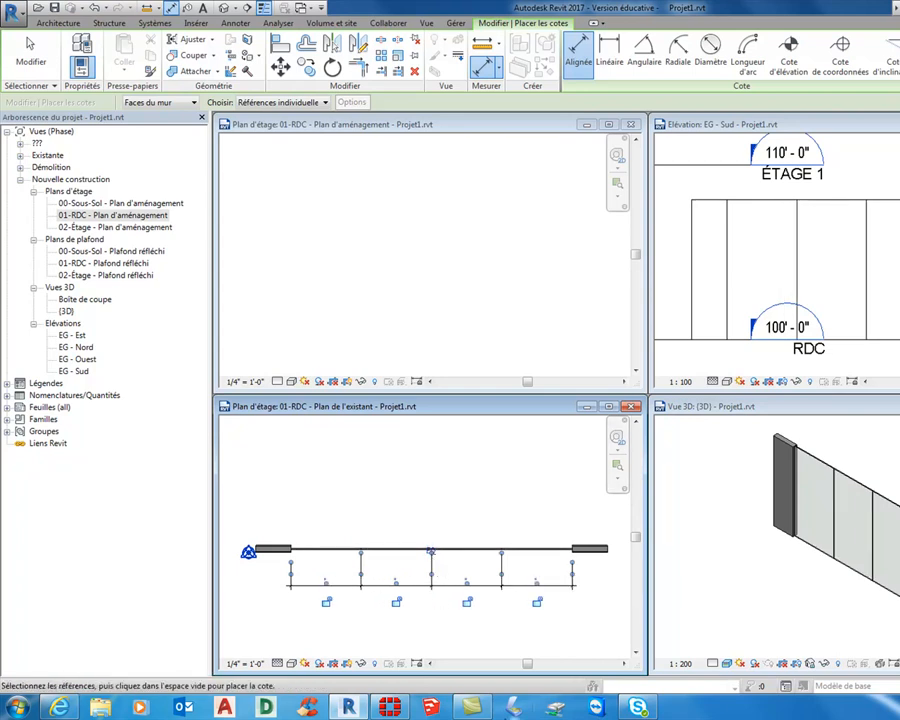
key(Escape)
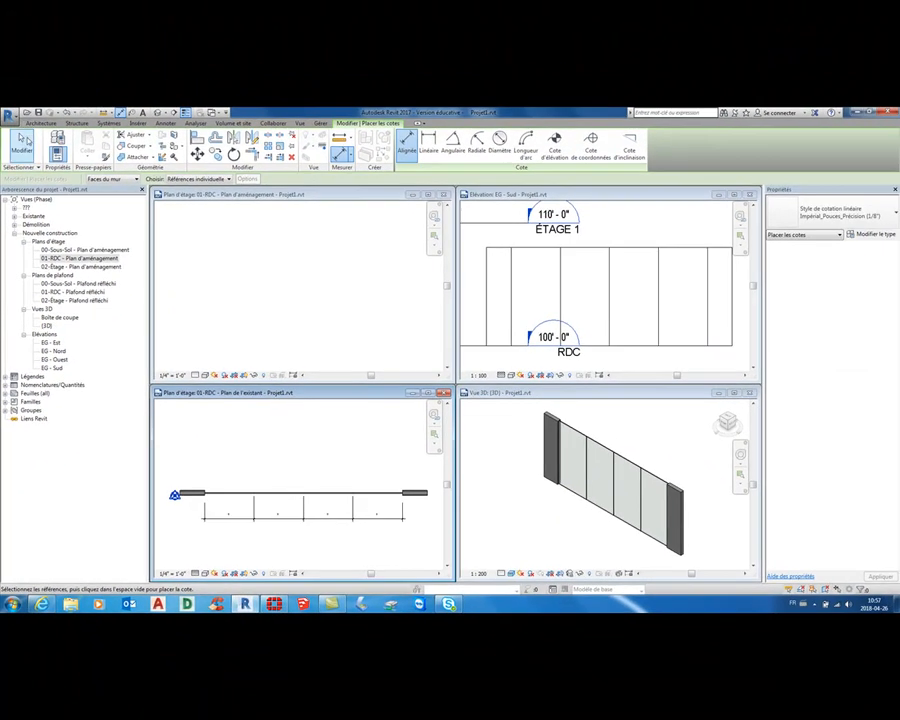
key(Escape)
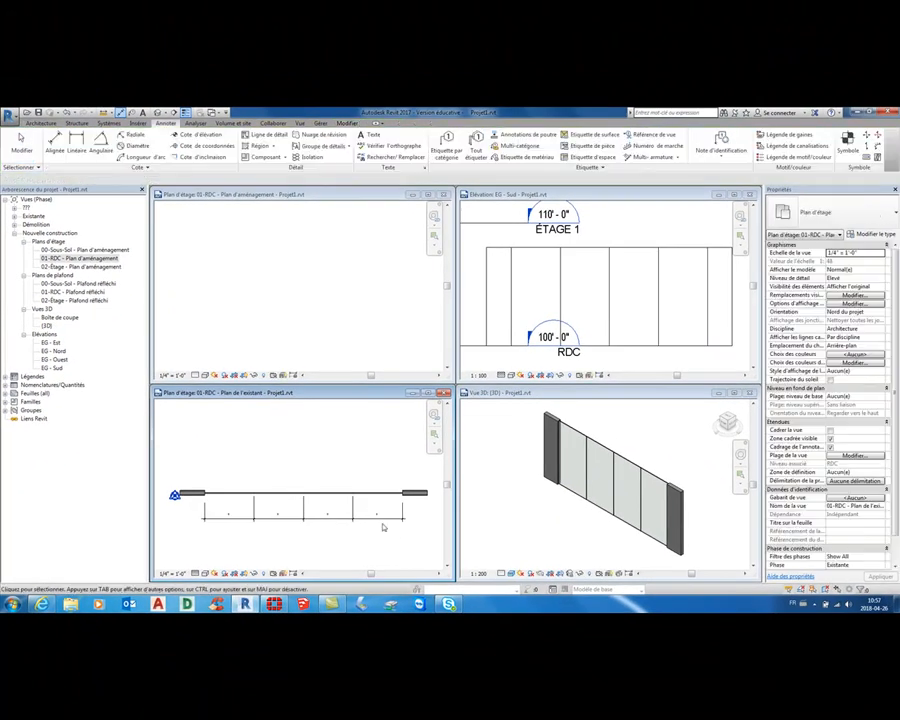
Delete the dimension chain together with its equality constraints
click(220, 516)
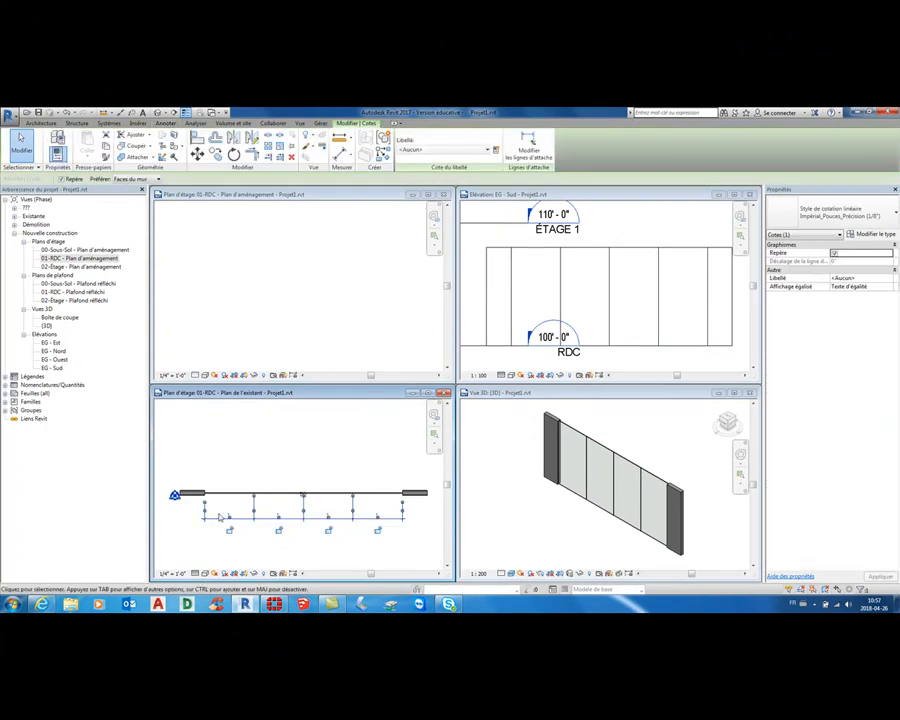
key(Delete)
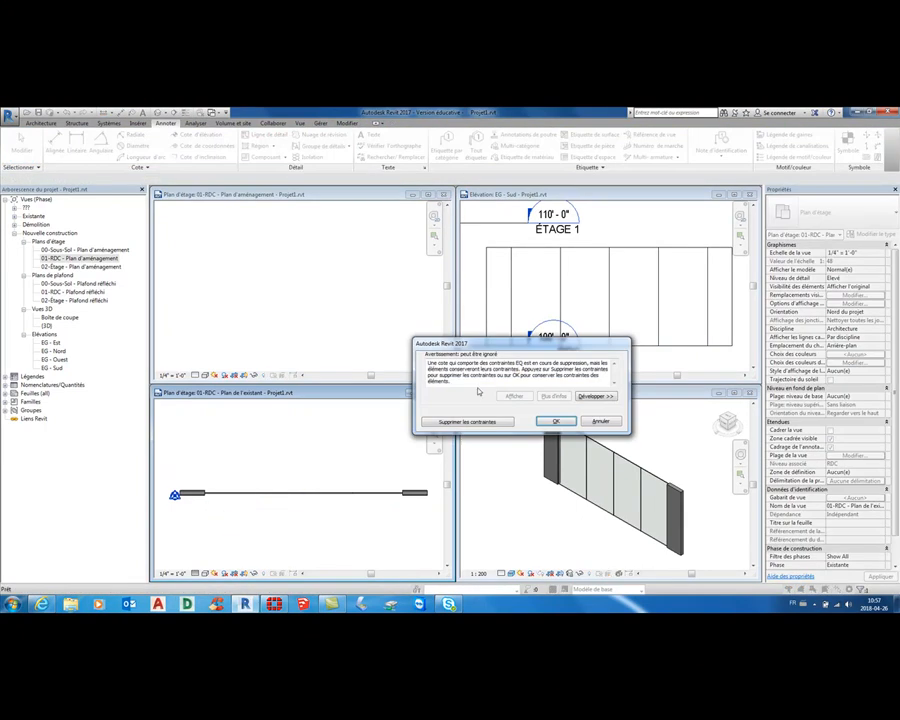
click(468, 424)
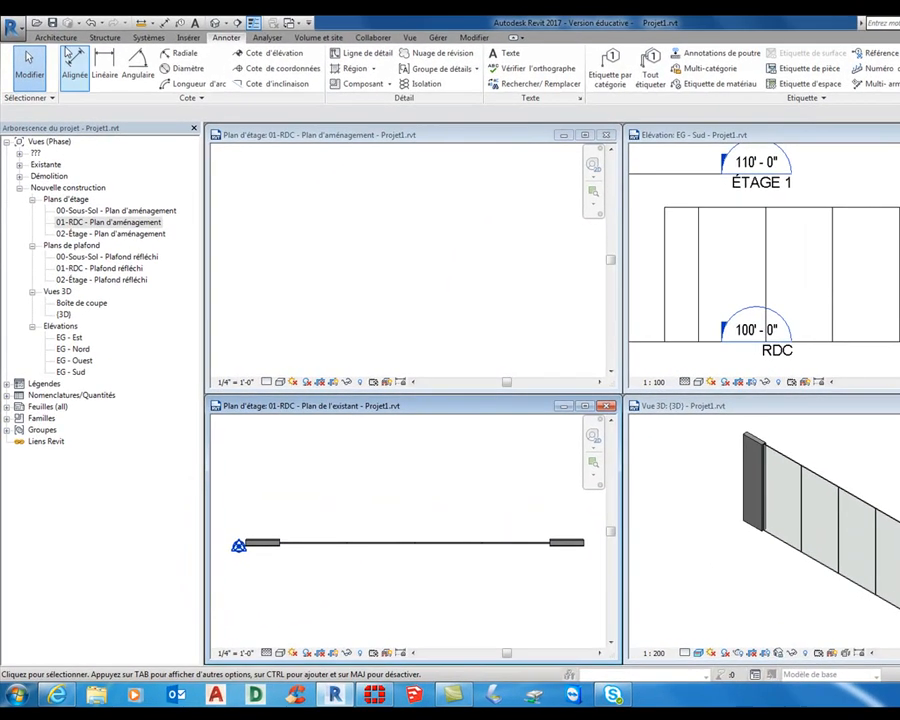
Place Meneau rectangulaire 1 mullions on all grid lines of the curtain wall at once, and end the Mullion command
click(57, 38)
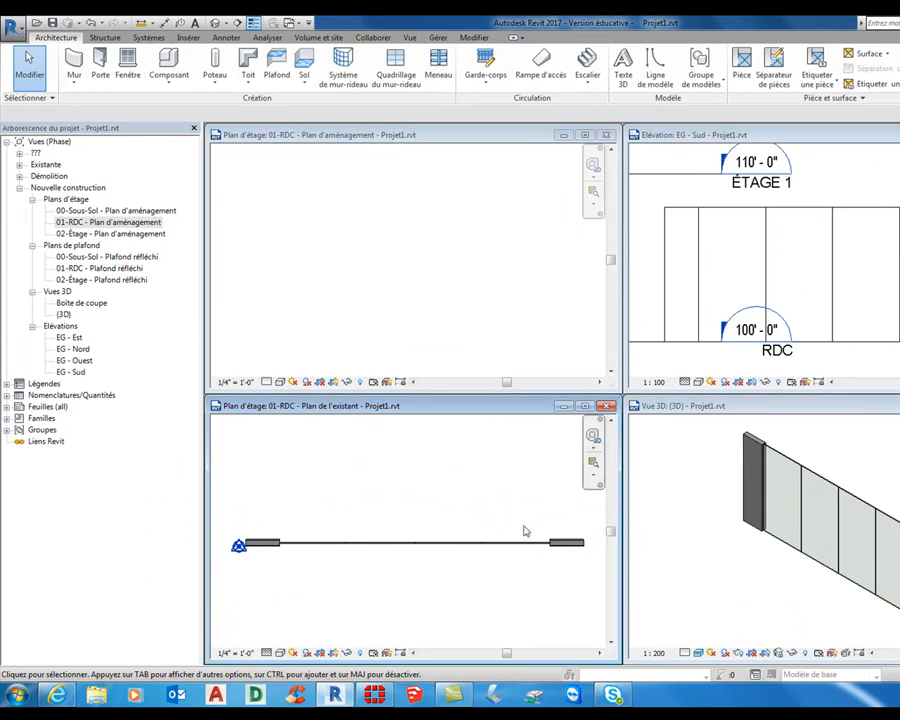
click(438, 62)
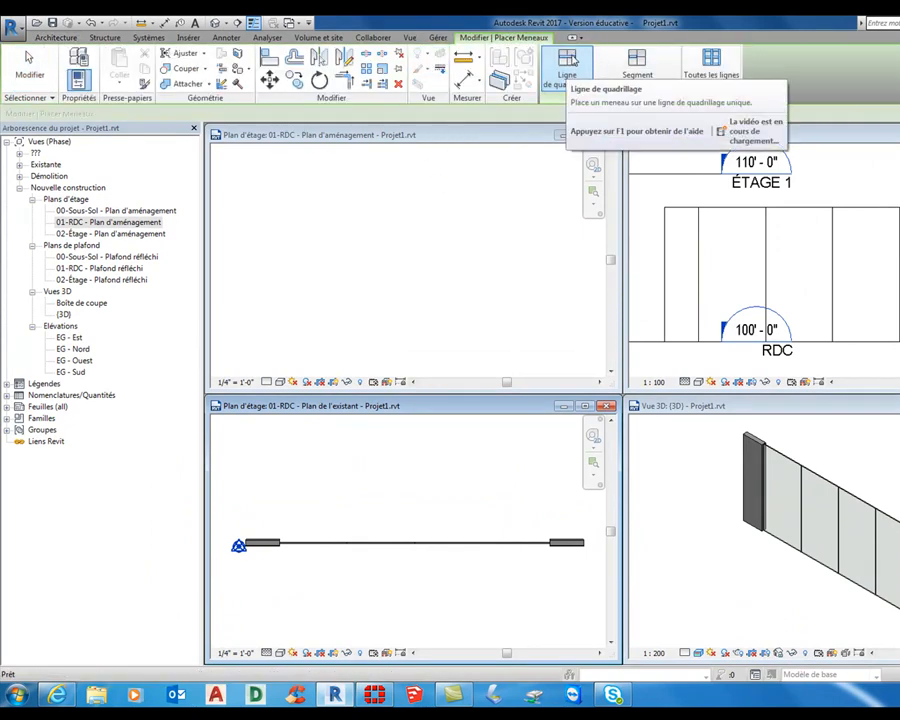
click(711, 62)
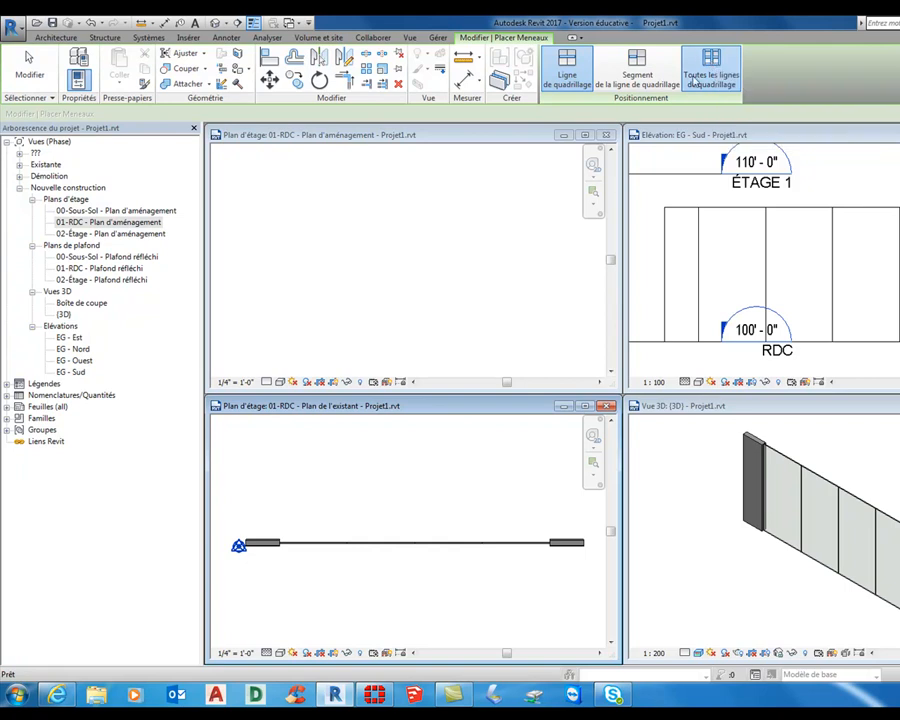
click(481, 548)
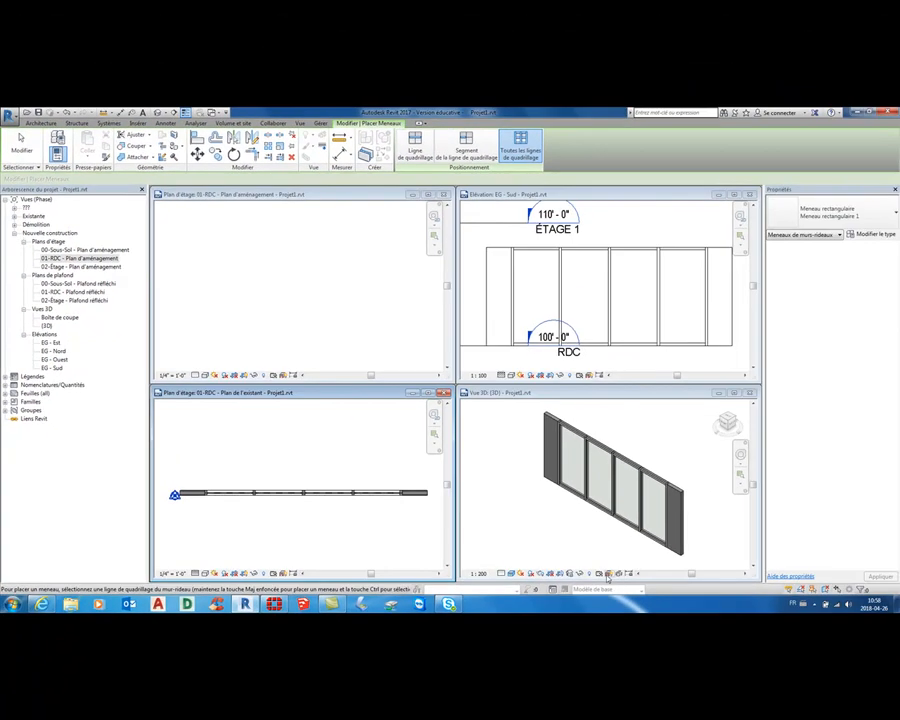
scroll(582, 509, up, 1)
scroll(582, 509, up, 1)
scroll(583, 510, down, 3)
click(29, 154)
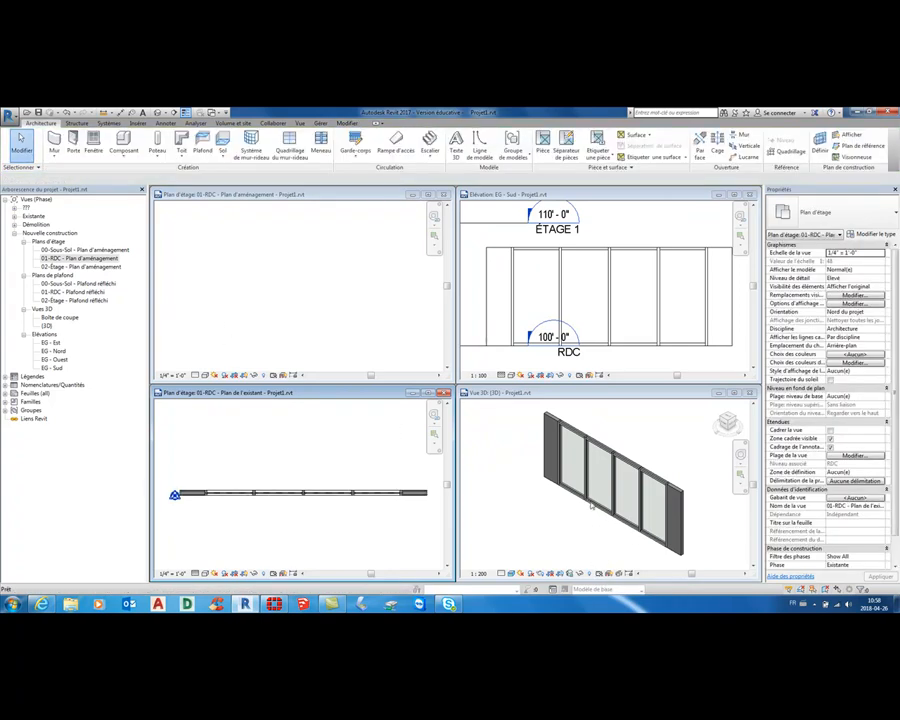
Examine in 3D how the bottom mullions meet the vertical ones and are divided into separate selectable segments per panel
scroll(585, 497, up, 2)
click(590, 511)
scroll(590, 513, up, 5)
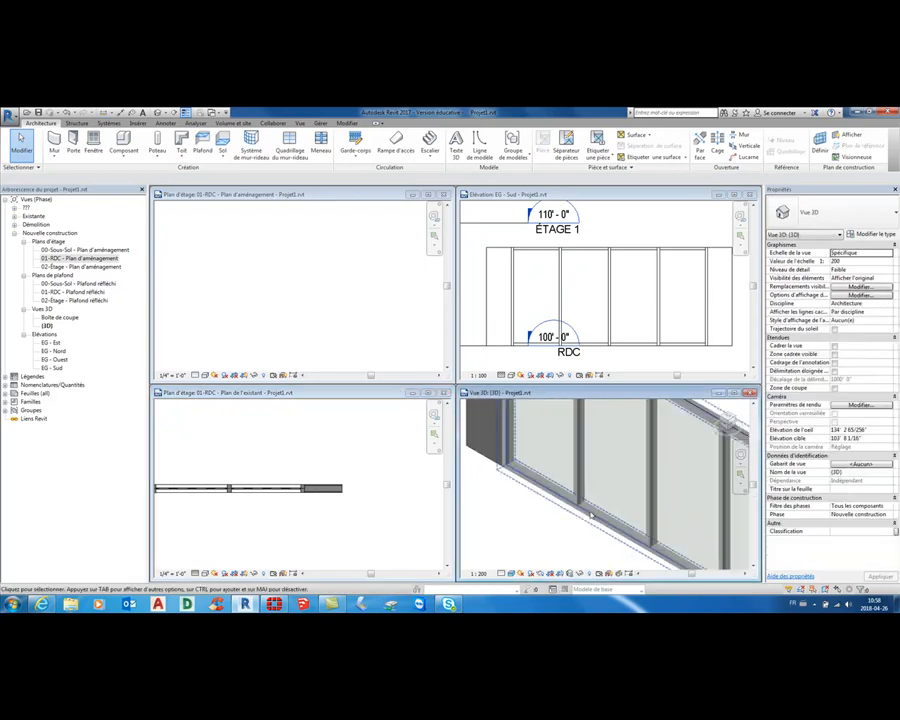
scroll(559, 549, up, 2)
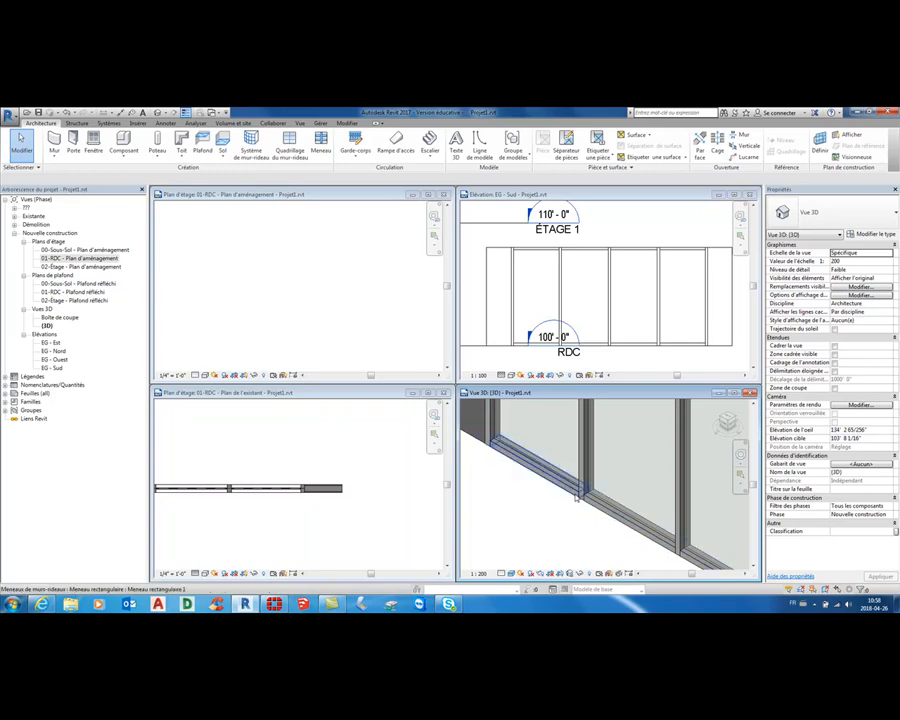
scroll(576, 497, up, 2)
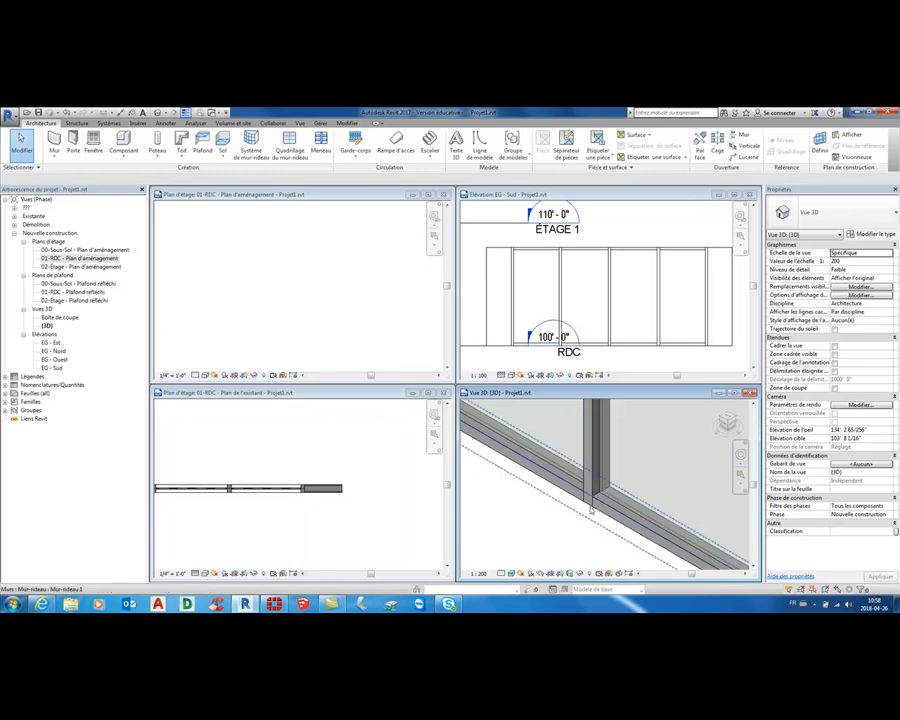
click(578, 490)
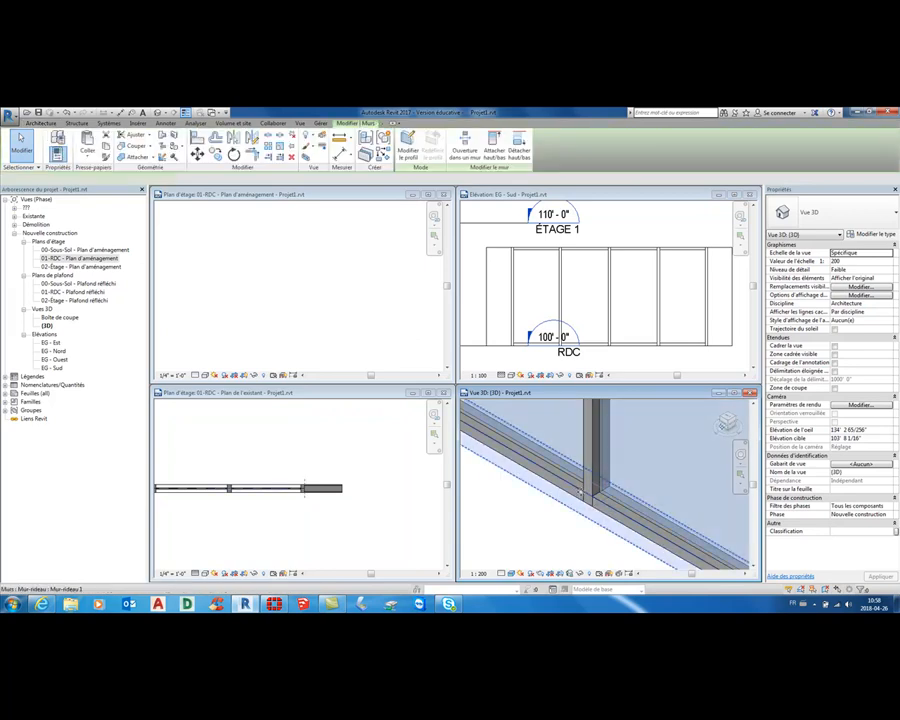
key(Escape)
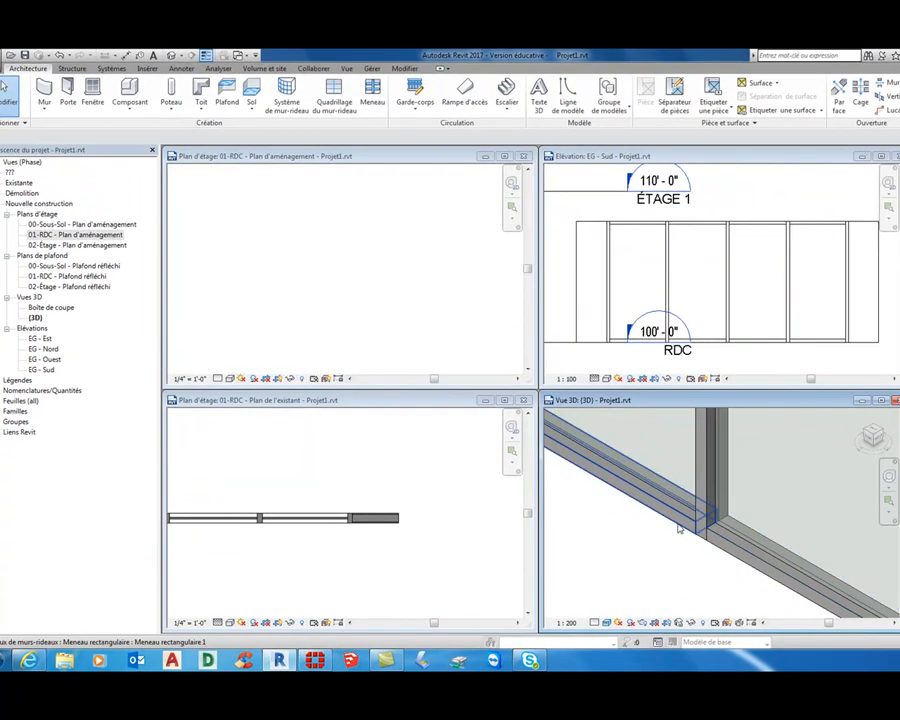
click(679, 530)
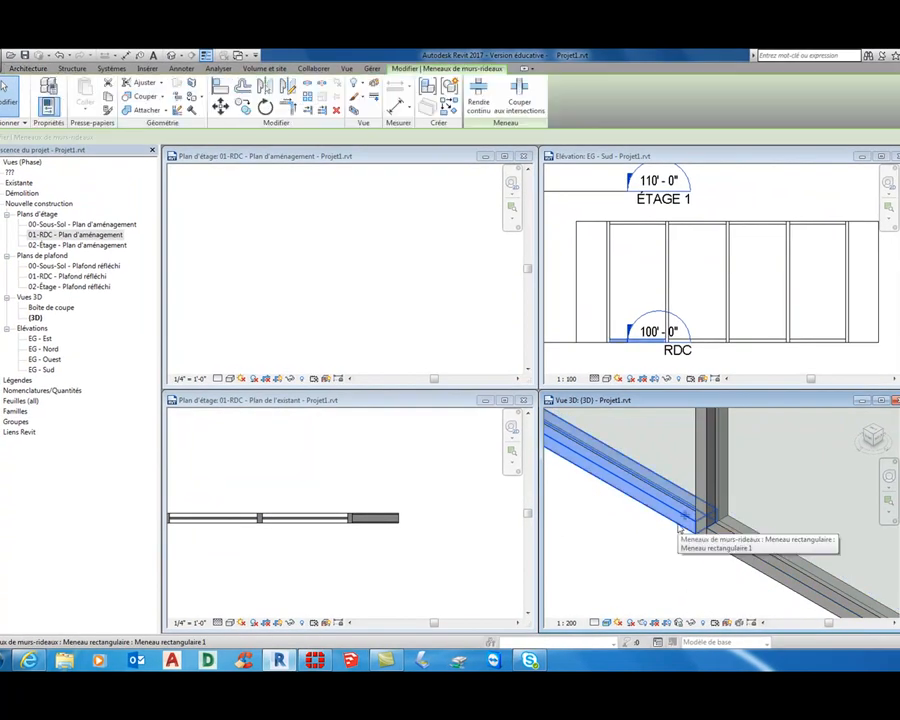
key(Escape)
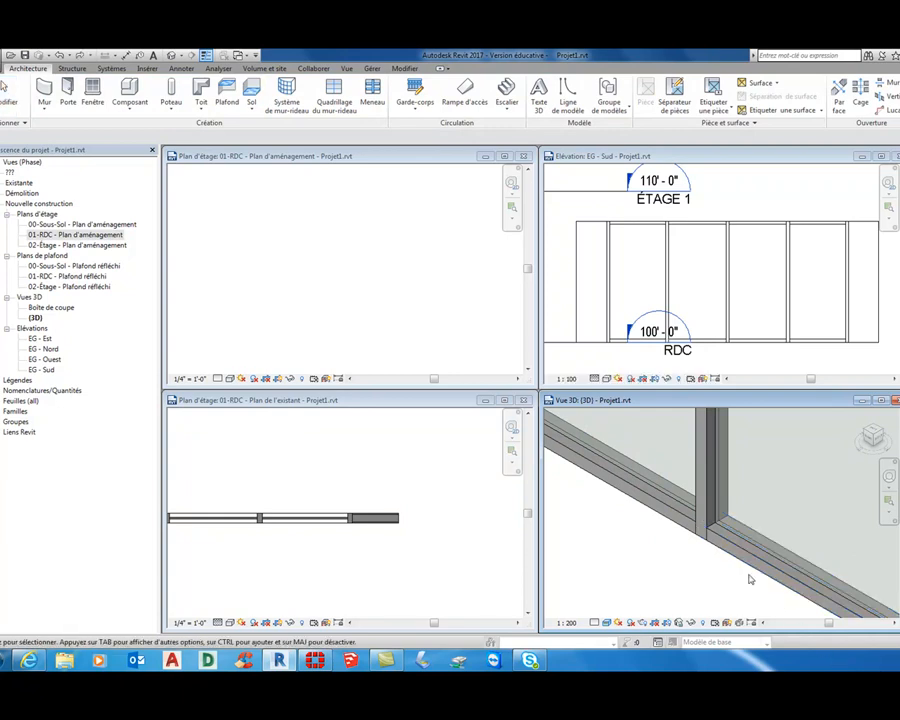
scroll(748, 576, down, 5)
scroll(768, 566, down, 3)
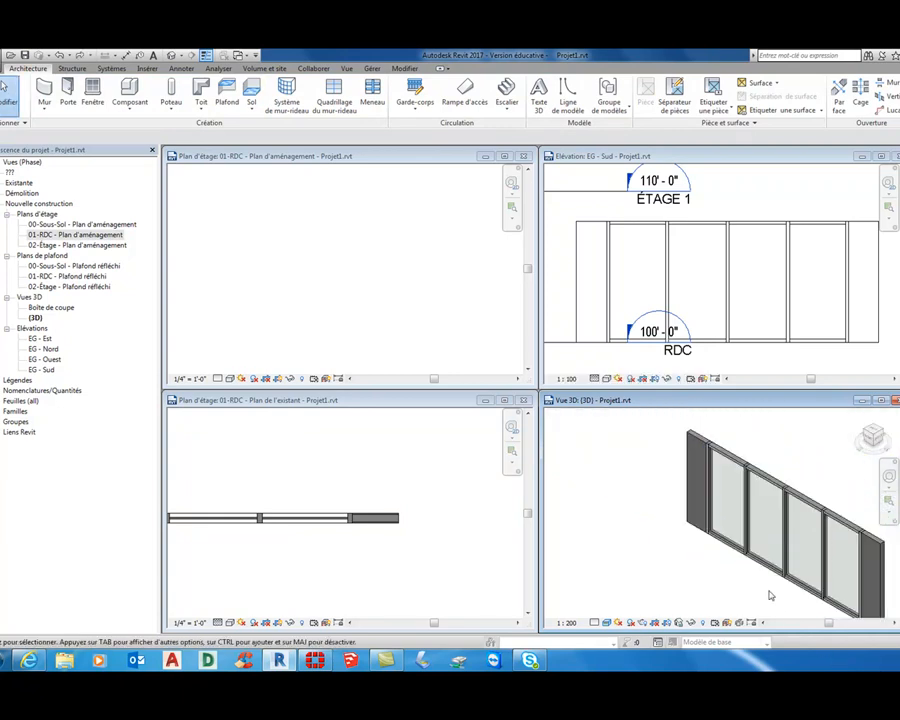
middle_drag(730, 527, 688, 517)
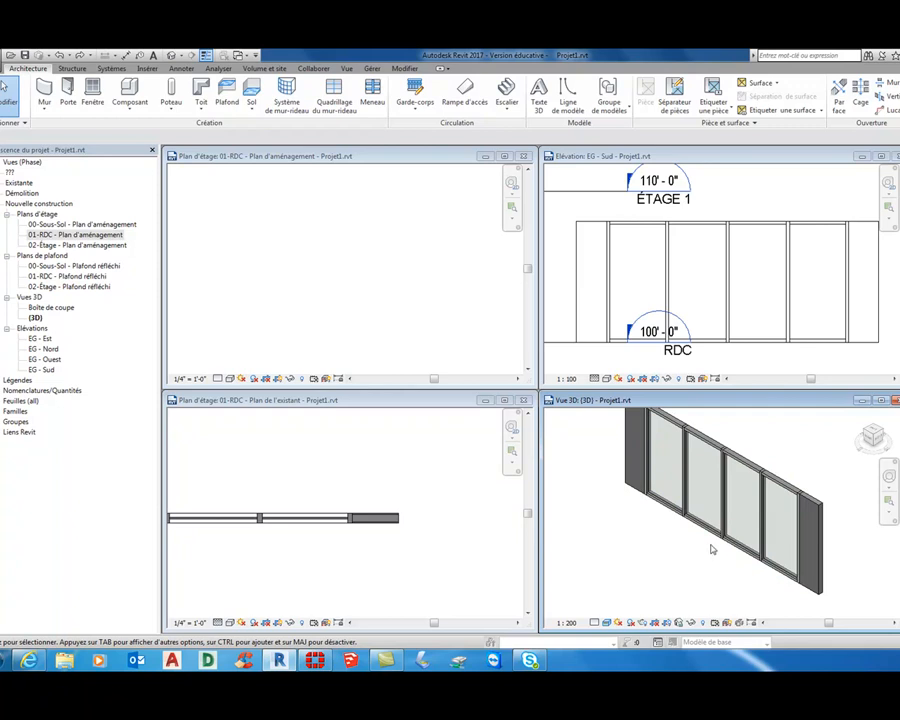
Delete the bottom mullion beneath the curtain wall's second panel from the left
scroll(713, 550, up, 6)
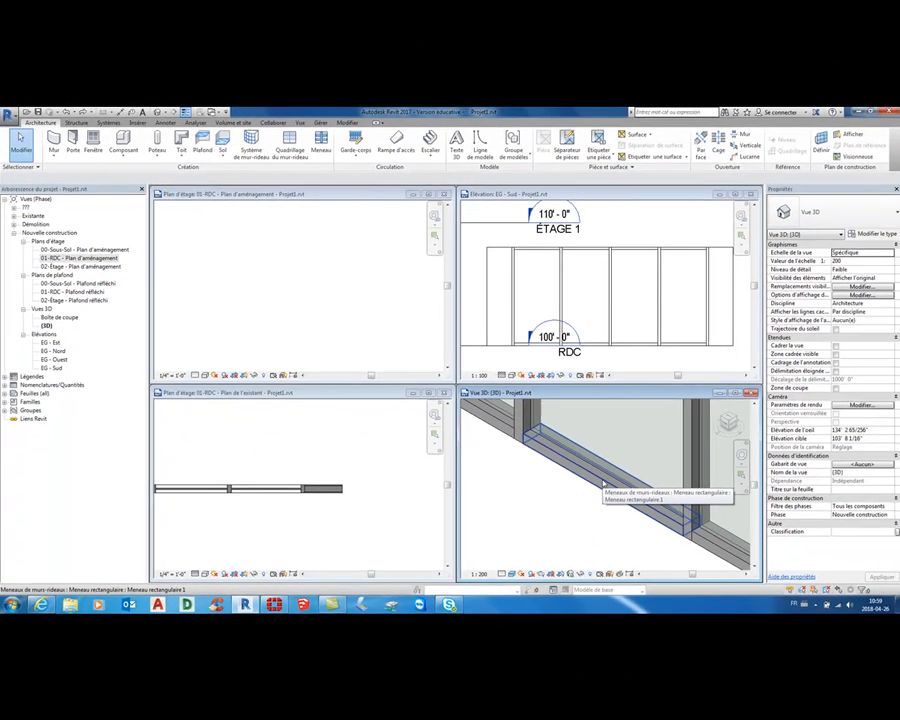
click(606, 484)
key(Delete)
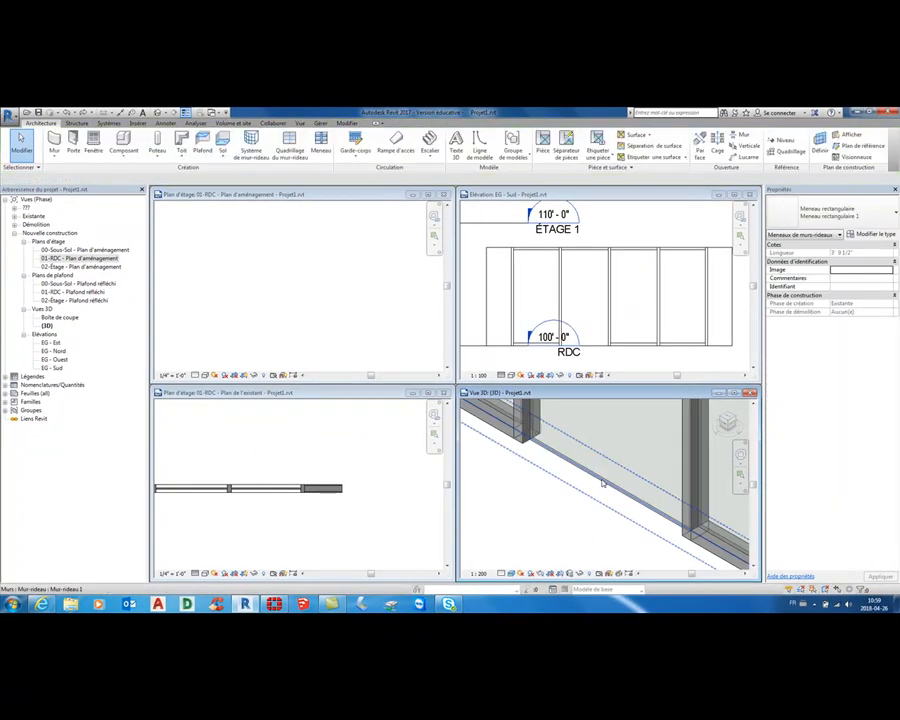
Replace the curtain wall's second glazed panel from the left with the door type CVM_Porte de mur rideaux : Porte de mur rideaux
scroll(896, 598, down, 3)
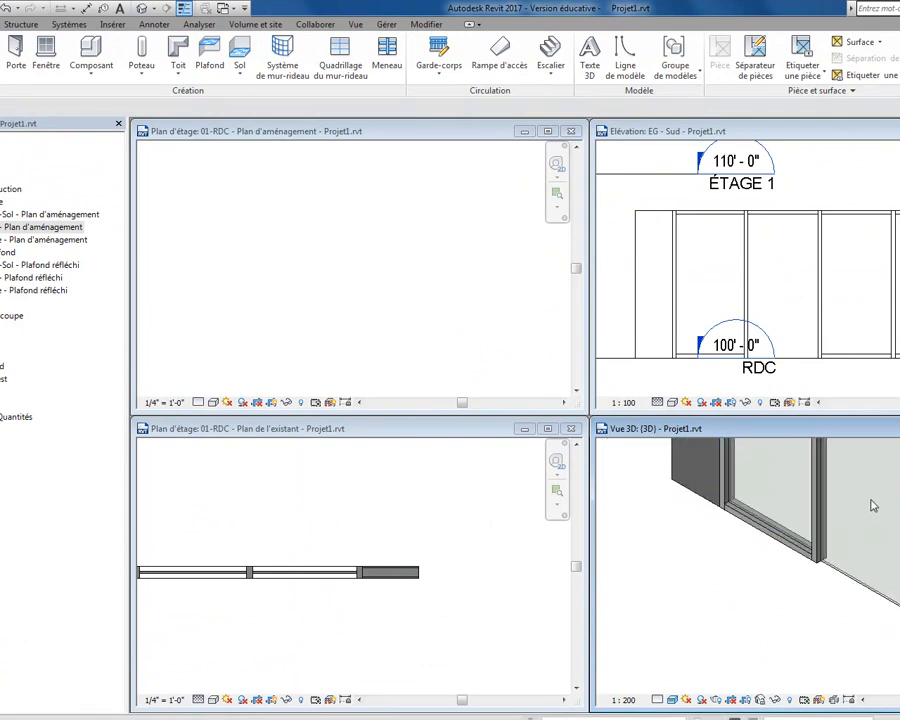
scroll(862, 519, down, 1)
scroll(888, 528, up, 5)
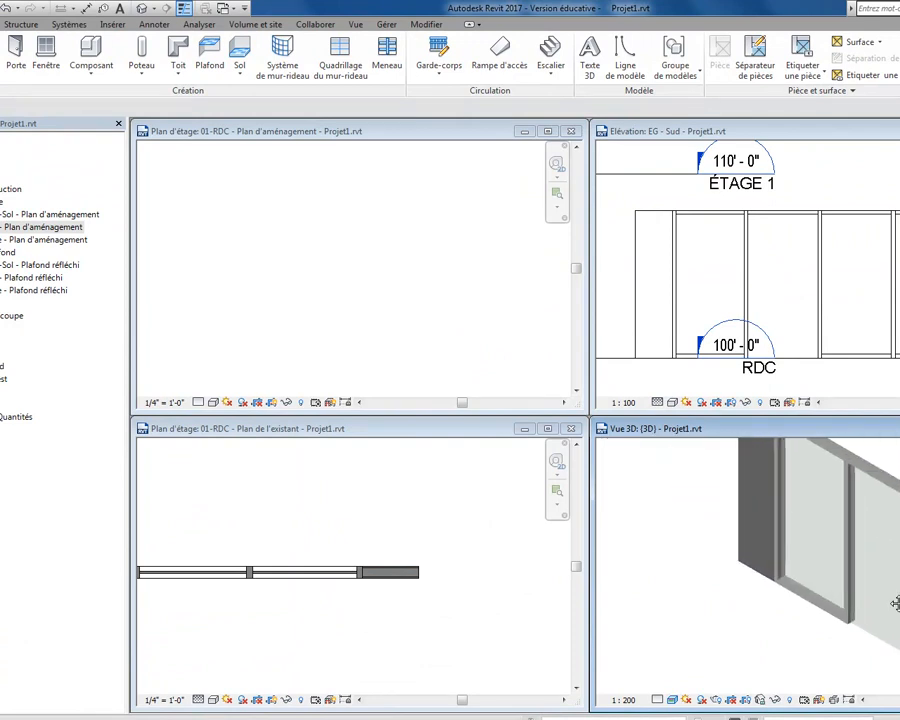
middle_drag(807, 640, 830, 533)
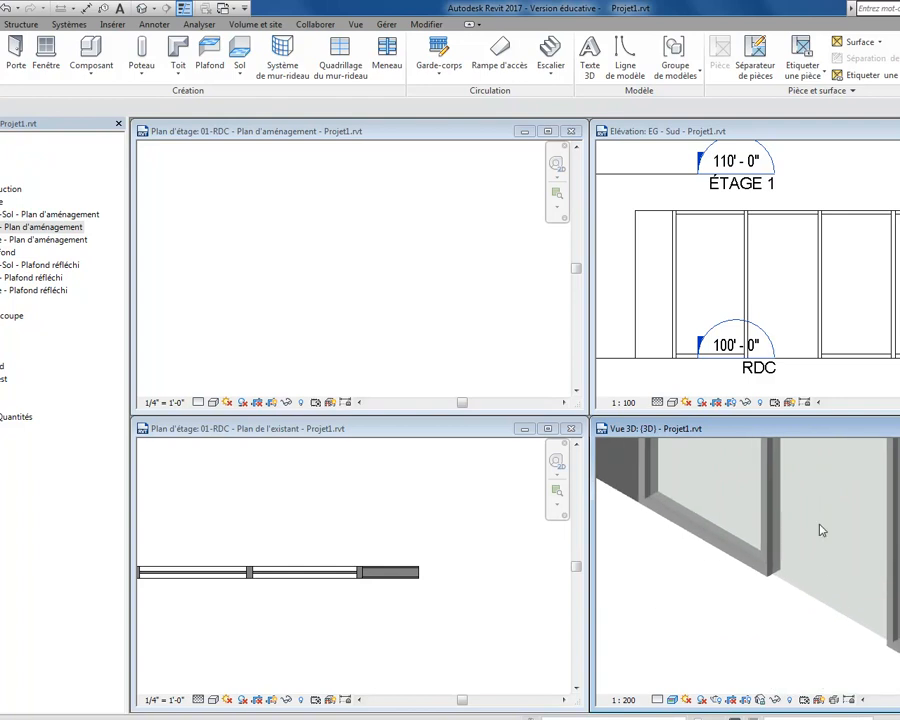
scroll(773, 580, up, 2)
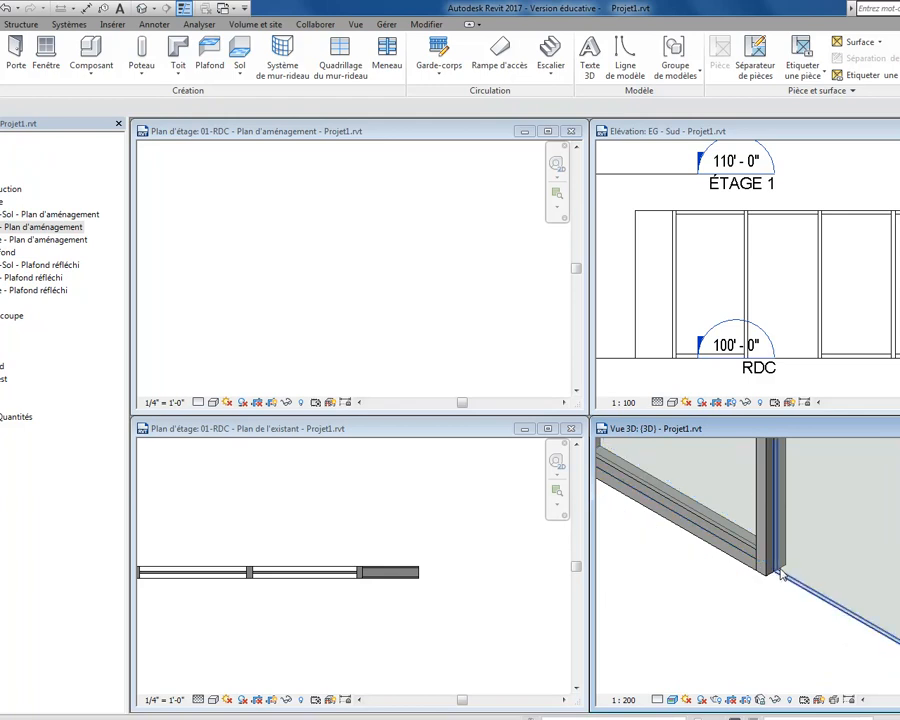
click(795, 560)
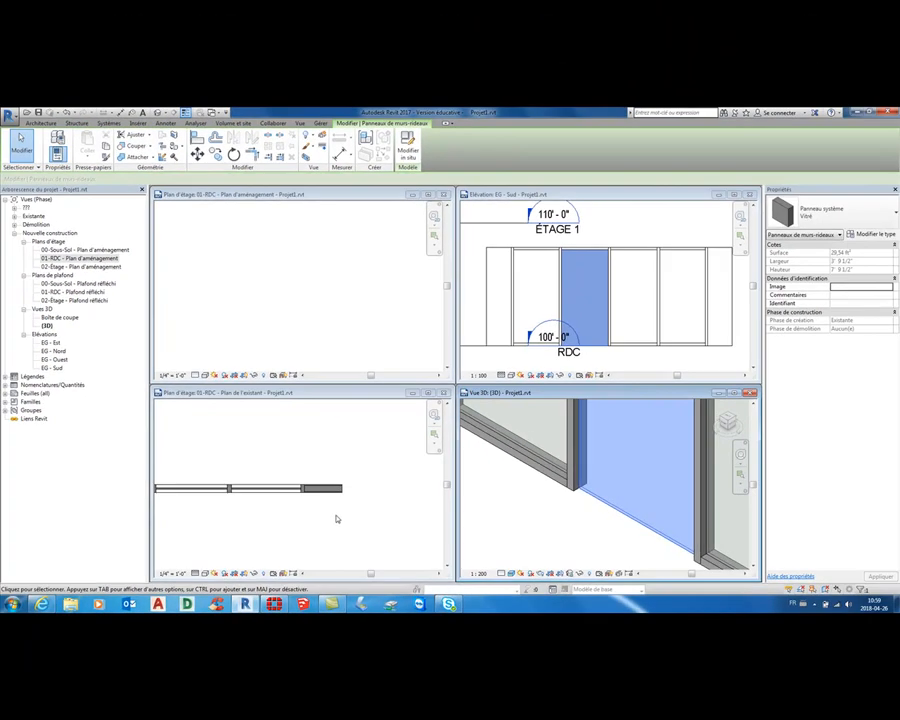
middle_drag(319, 530, 411, 512)
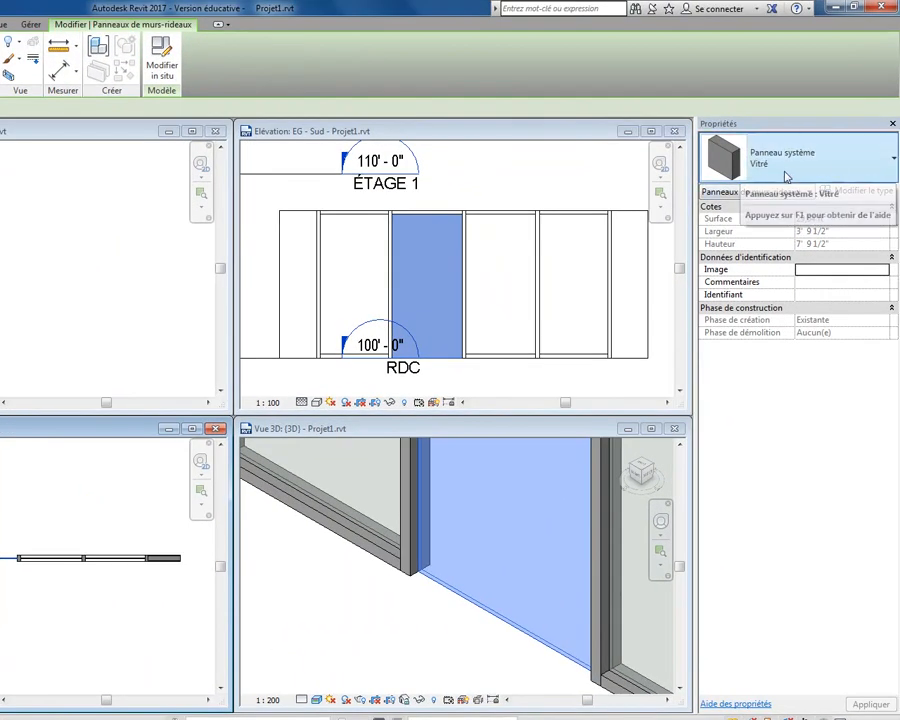
click(889, 152)
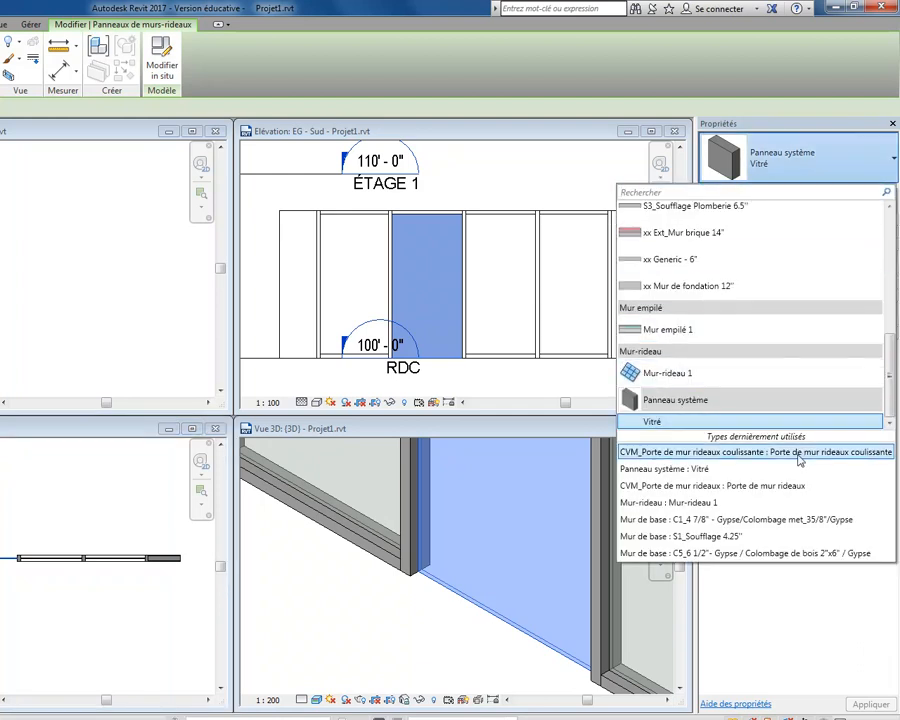
click(741, 489)
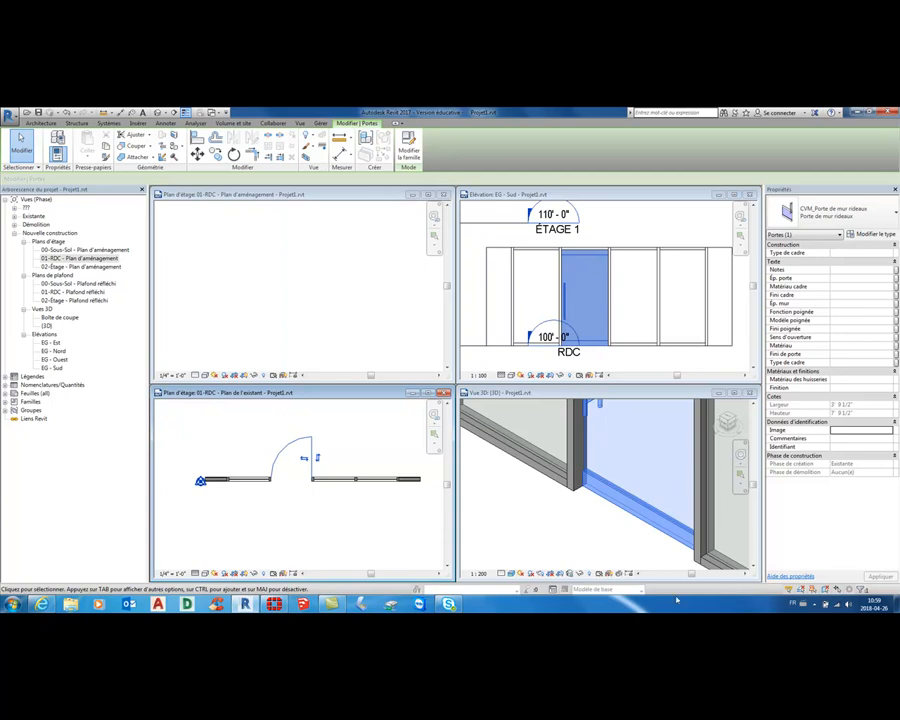
Try flipping the curtain wall door's hinge side and swing direction in the plan, and return it to its original orientation
scroll(592, 527, down, 2)
scroll(379, 511, up, 3)
middle_drag(382, 514, 348, 518)
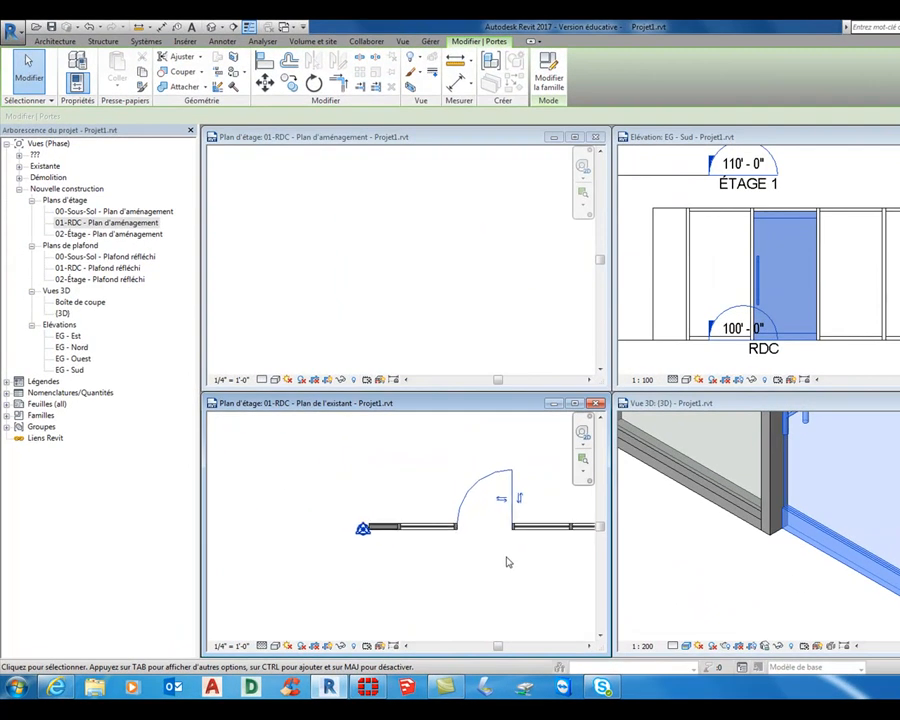
middle_drag(466, 570, 450, 568)
scroll(450, 568, down, 1)
click(785, 559)
scroll(792, 573, down, 4)
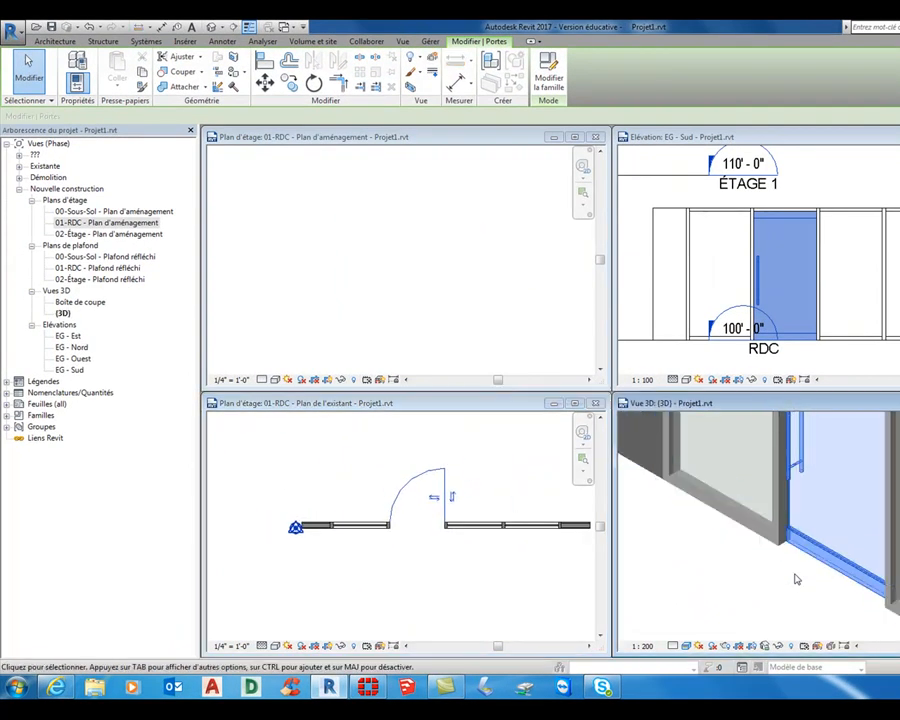
scroll(795, 585, down, 4)
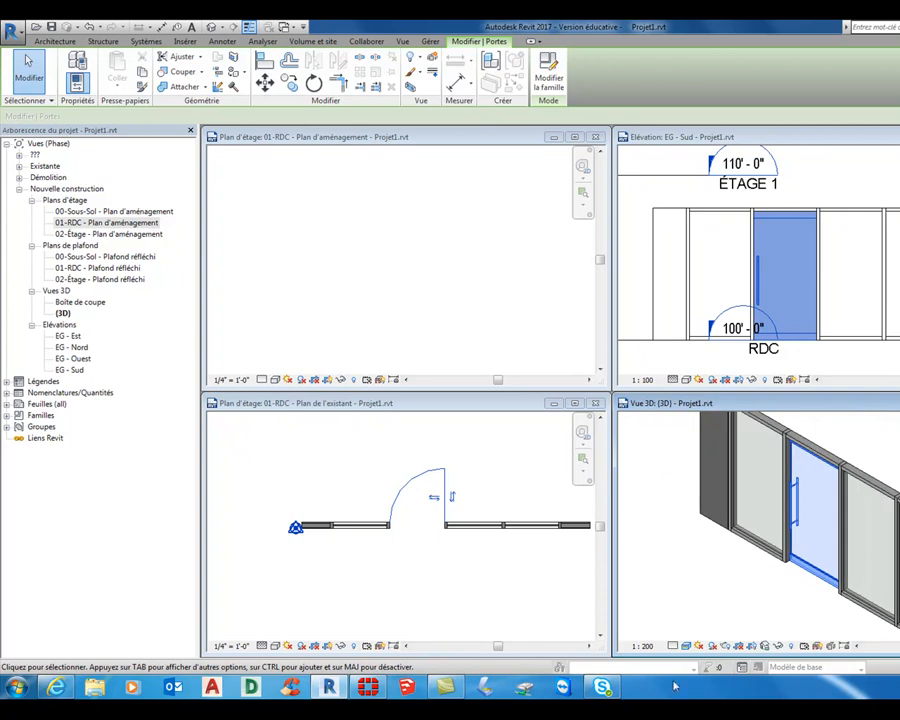
click(434, 499)
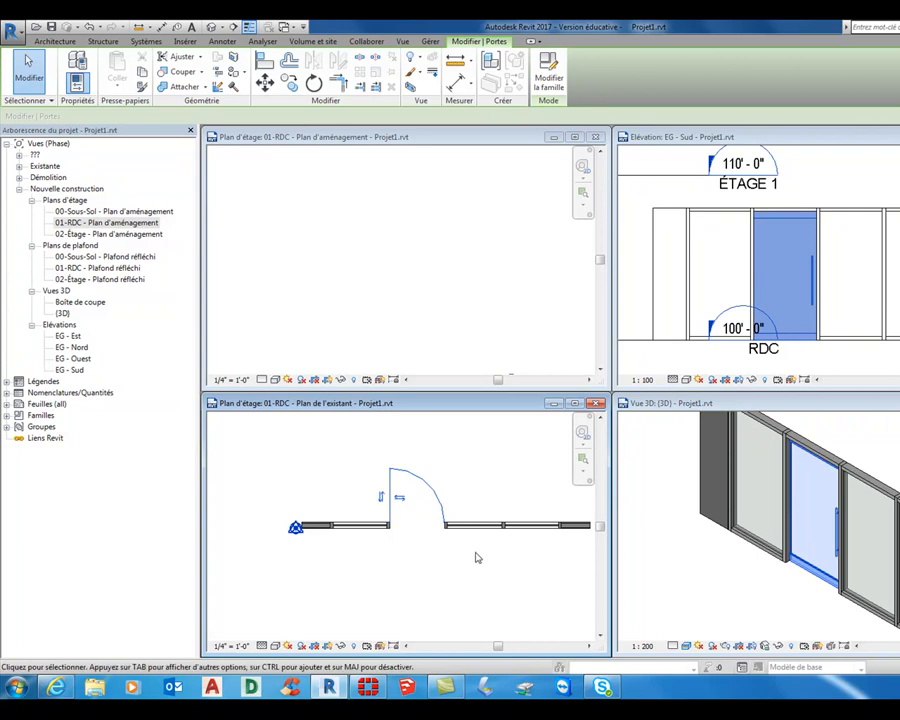
click(381, 497)
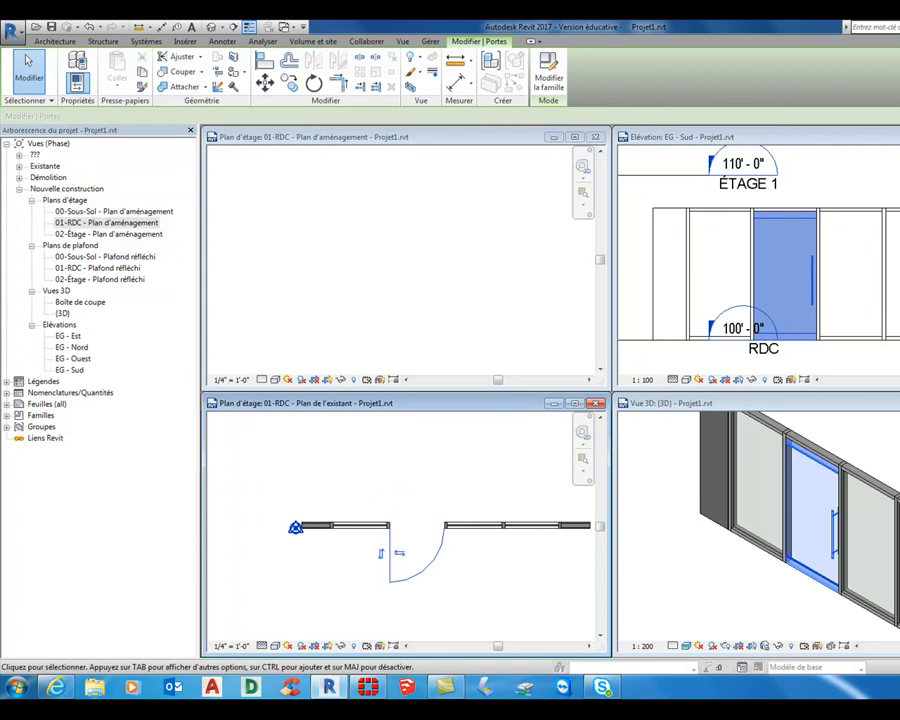
click(381, 555)
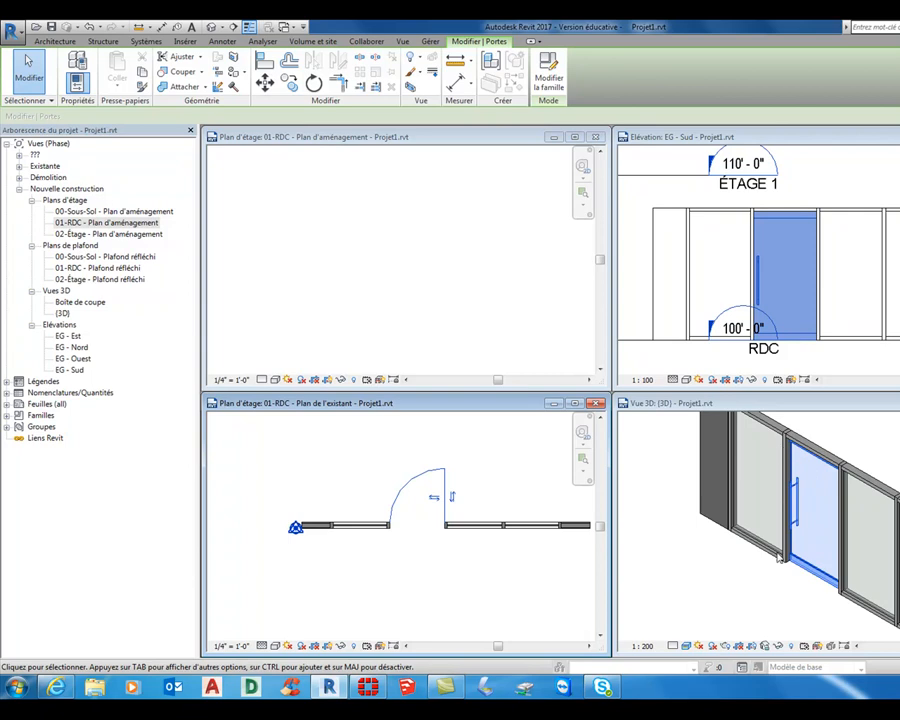
click(731, 587)
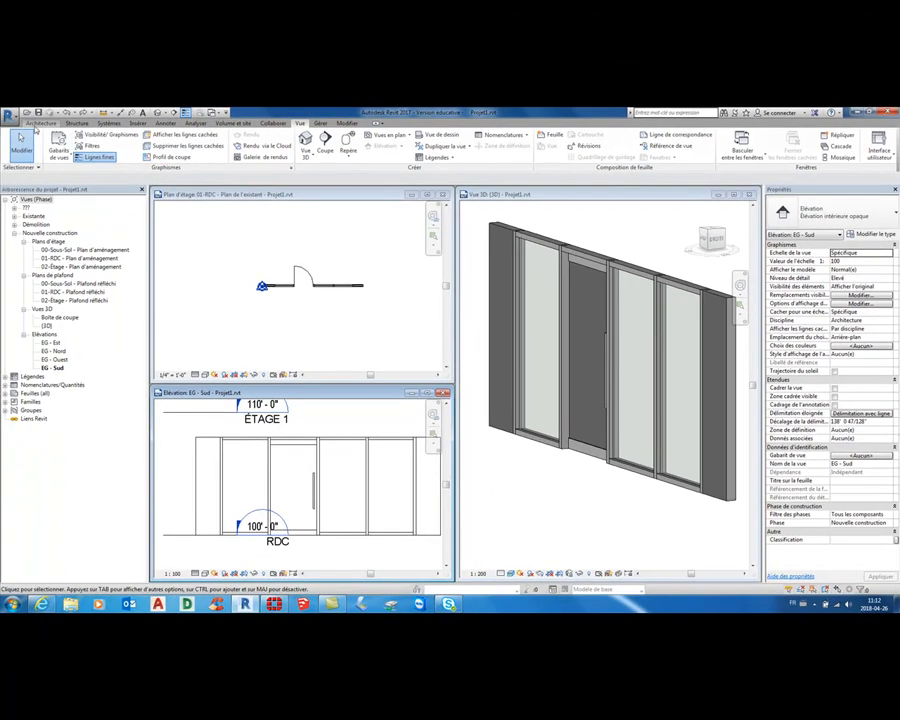
click(37, 123)
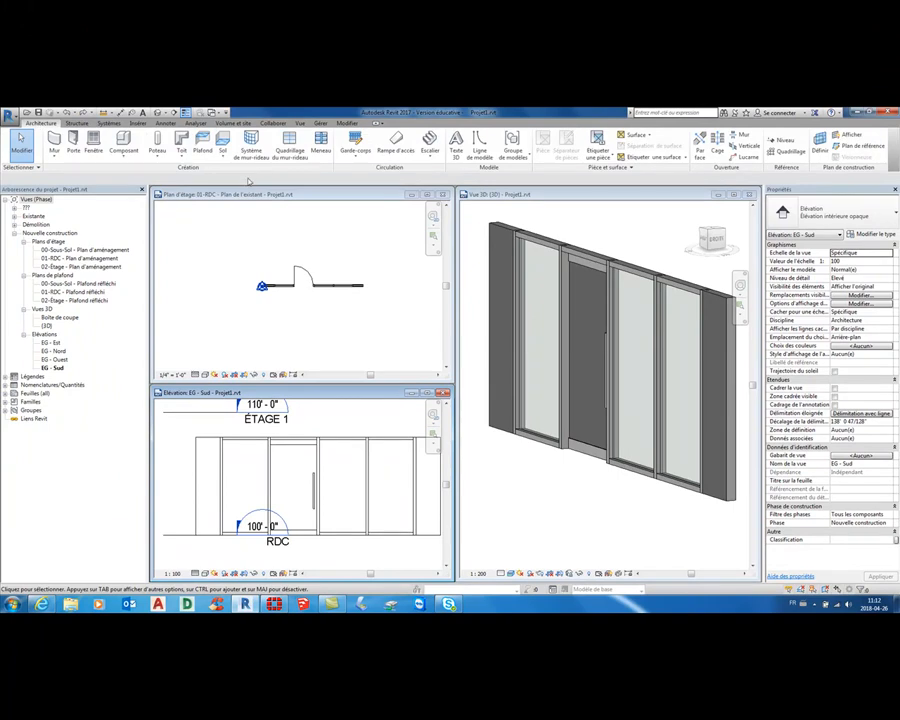
click(289, 143)
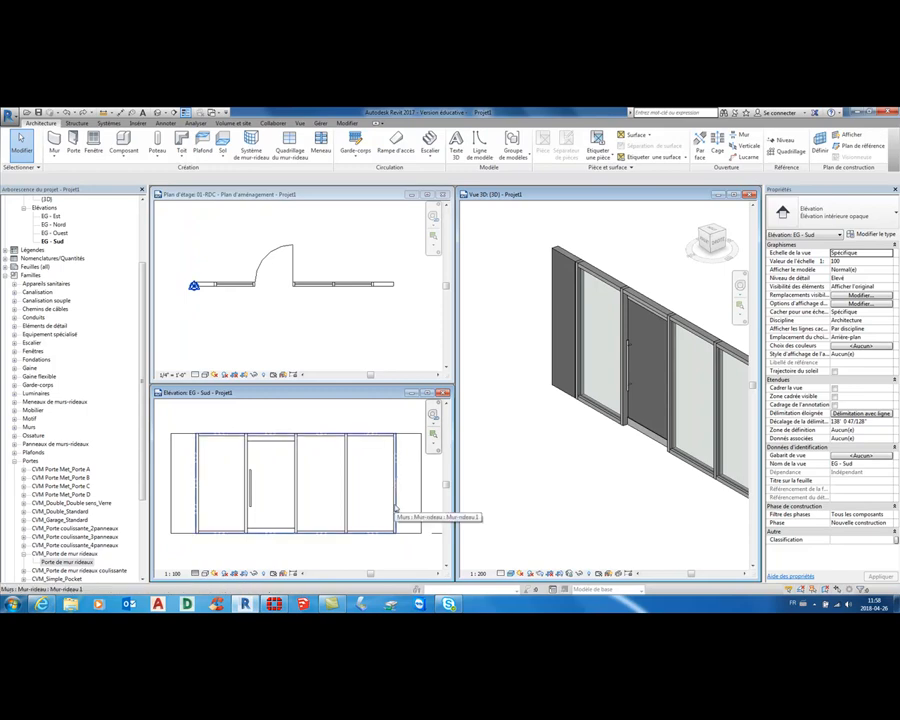
Change the curtain wall door back to the system panel type Vitré and clear the selection
click(646, 427)
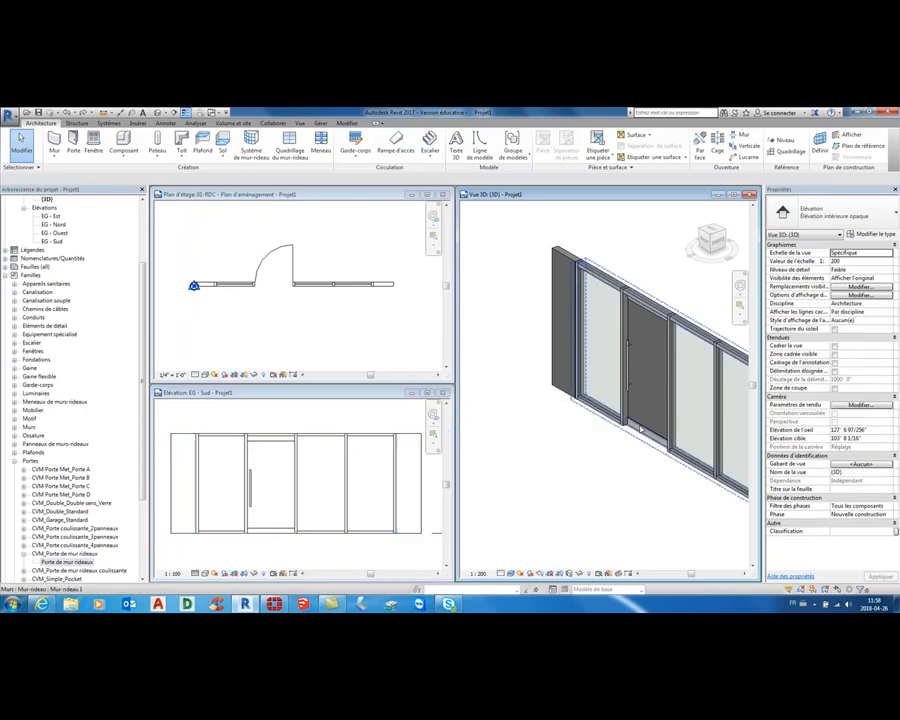
click(514, 474)
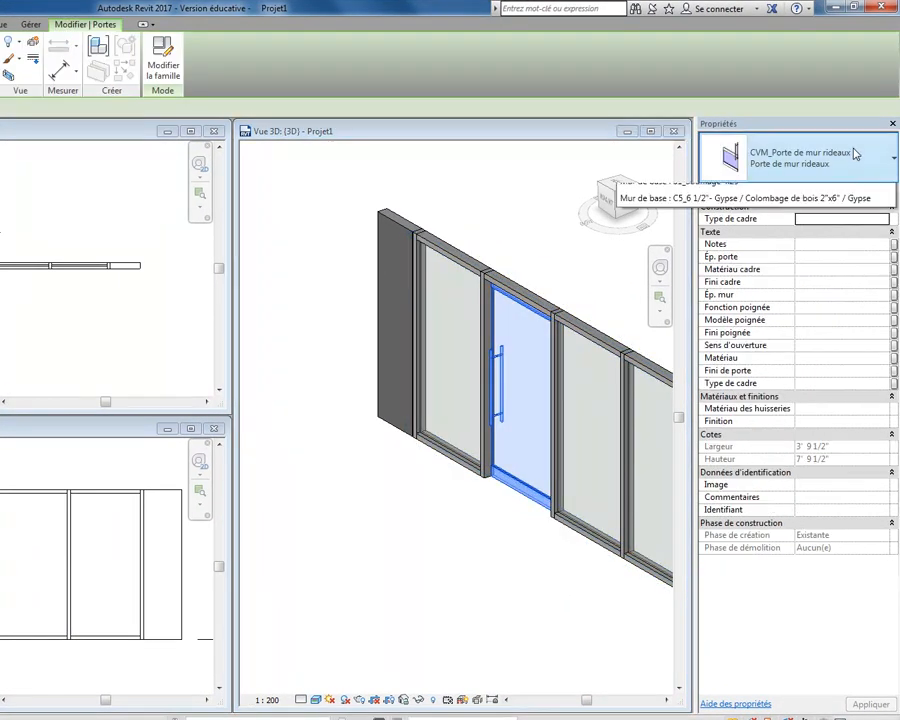
click(855, 153)
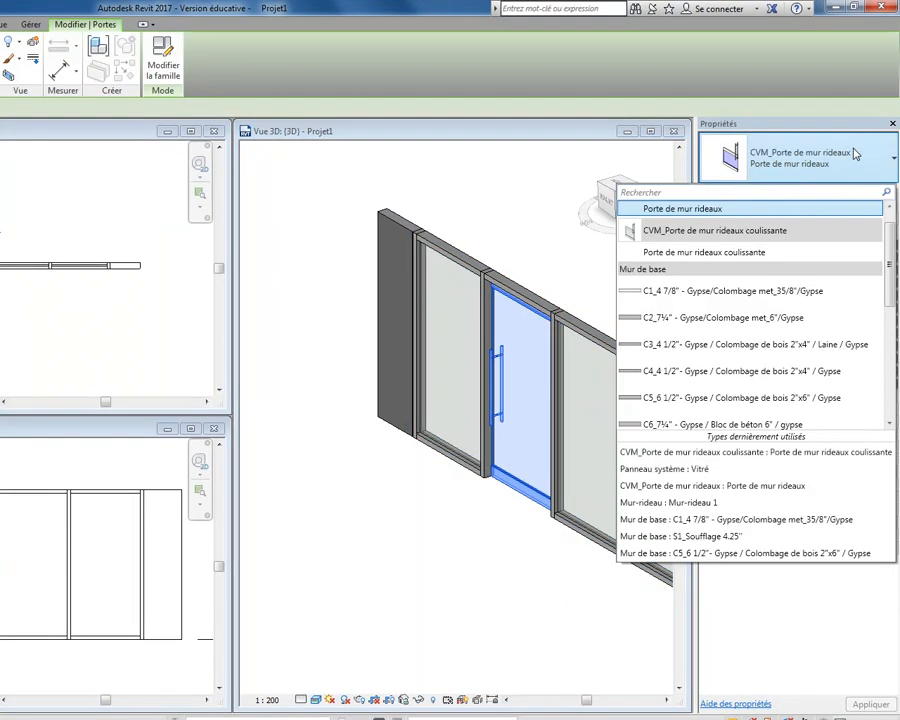
drag(889, 290, 890, 420)
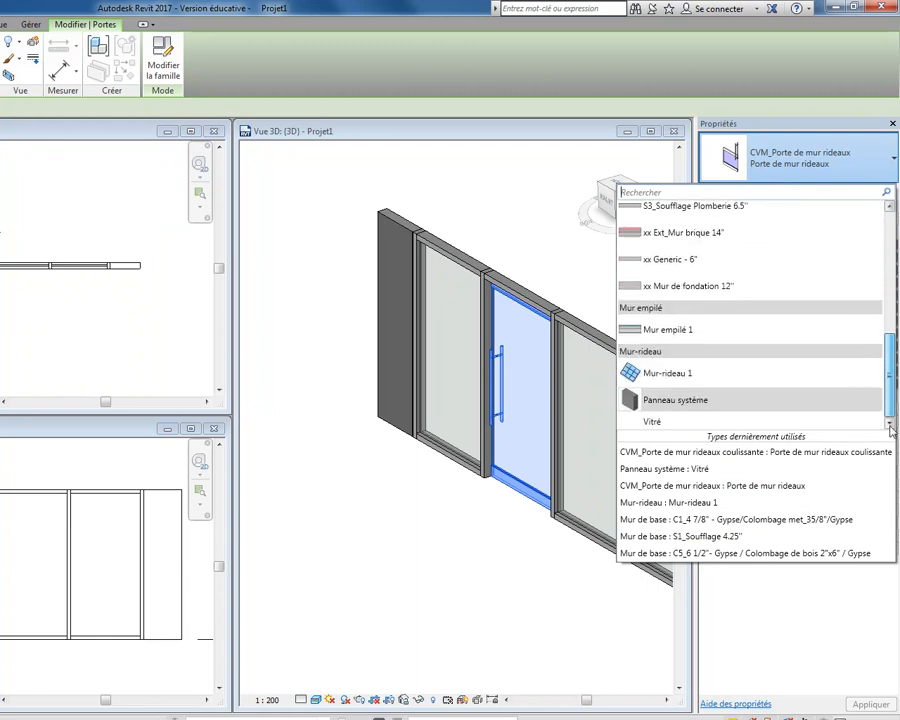
click(669, 424)
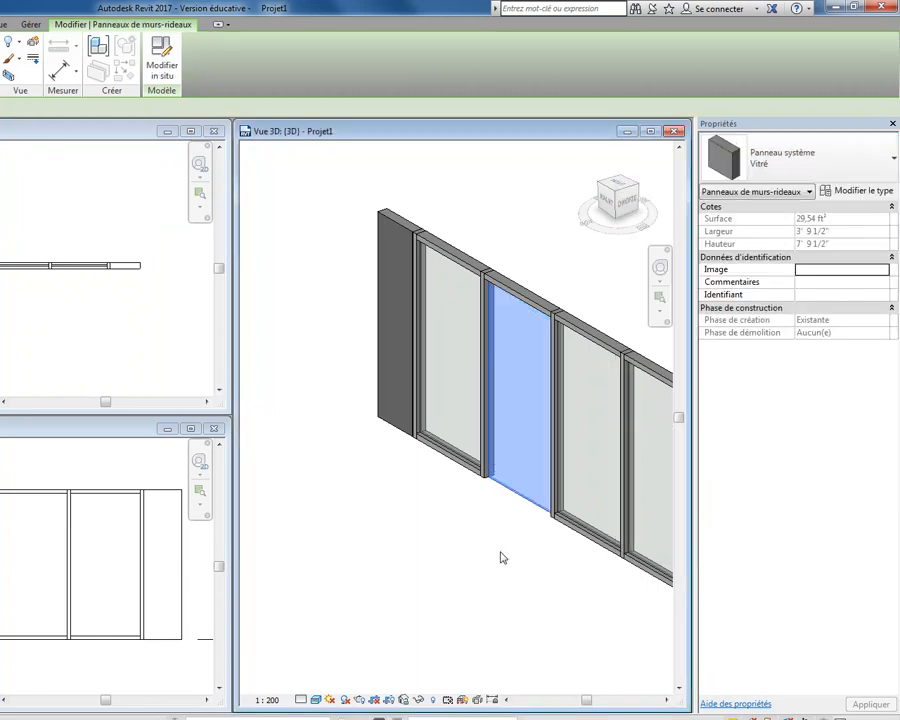
click(512, 562)
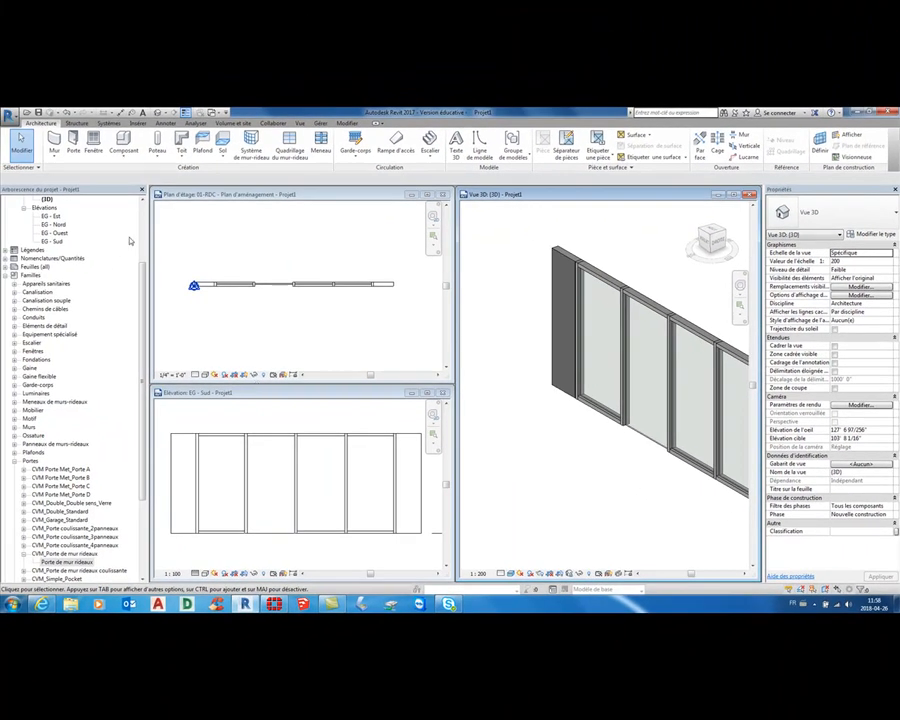
Add a horizontal grid line across all segments of the curtain wall, about 7'-3" above its base, in the south elevation
click(290, 142)
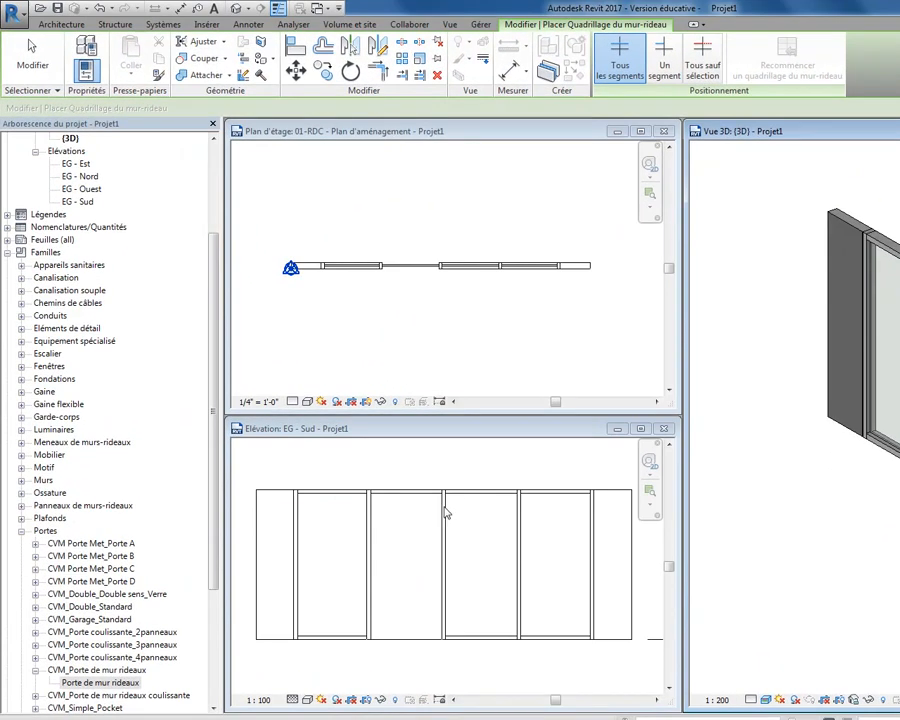
click(445, 506)
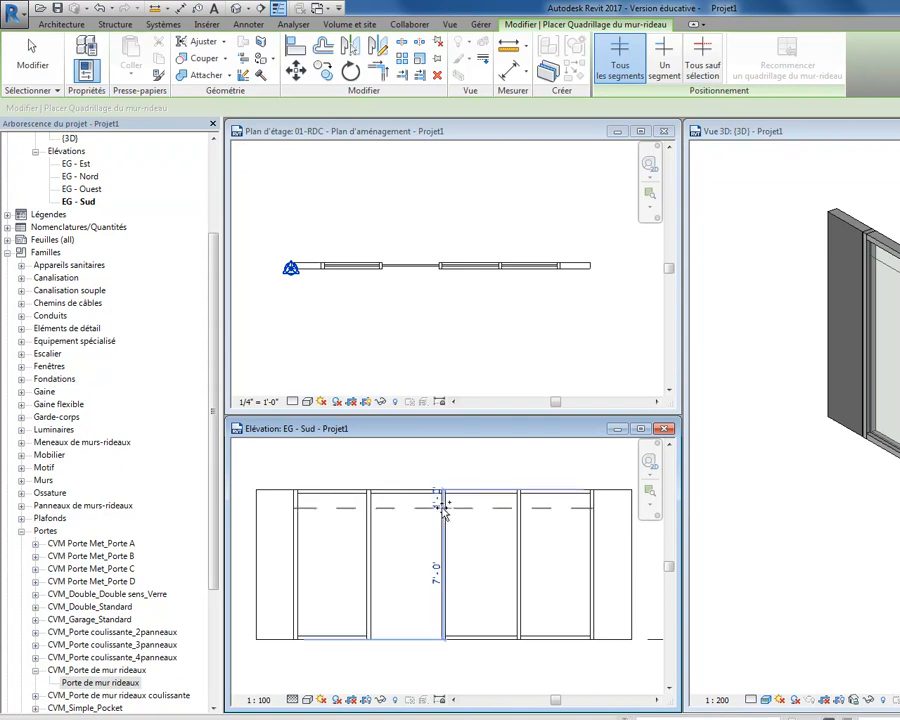
click(441, 503)
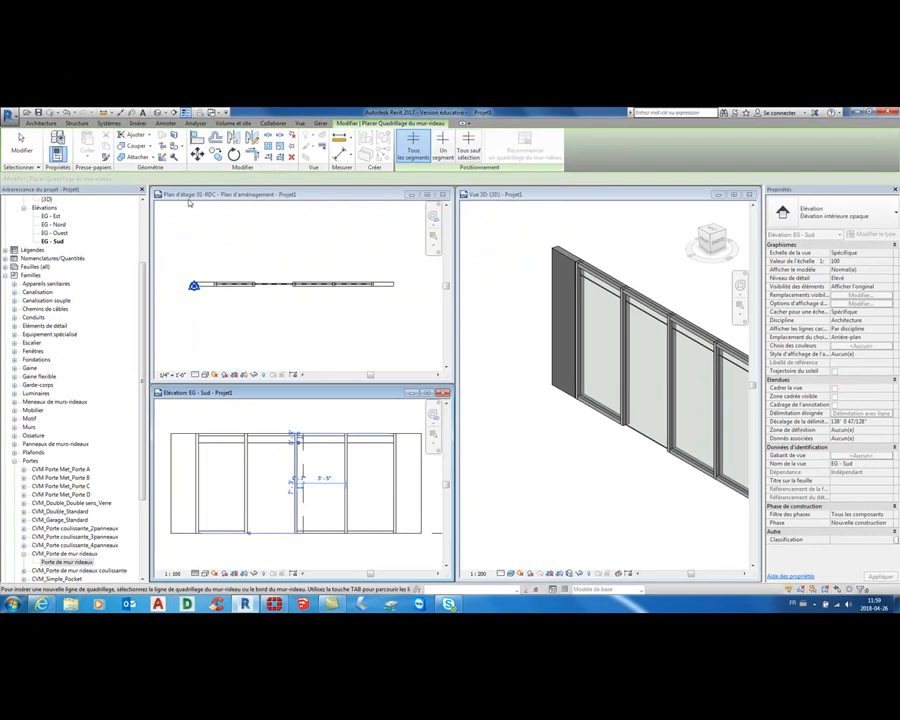
Place Meneau rectangulaire 1 mullions along the new horizontal grid line and end the Mullion command
click(44, 109)
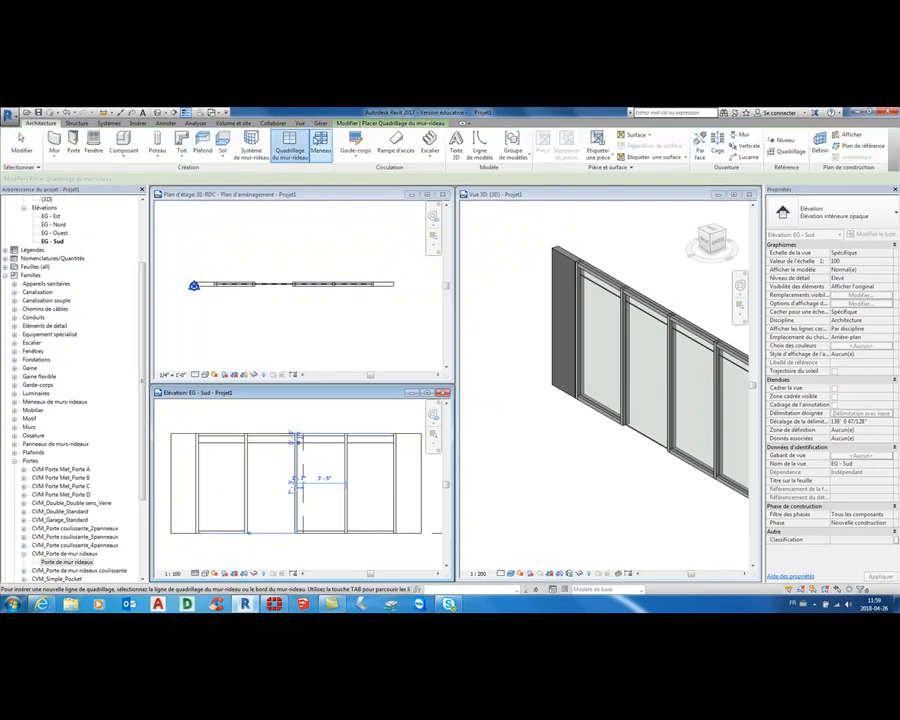
click(320, 144)
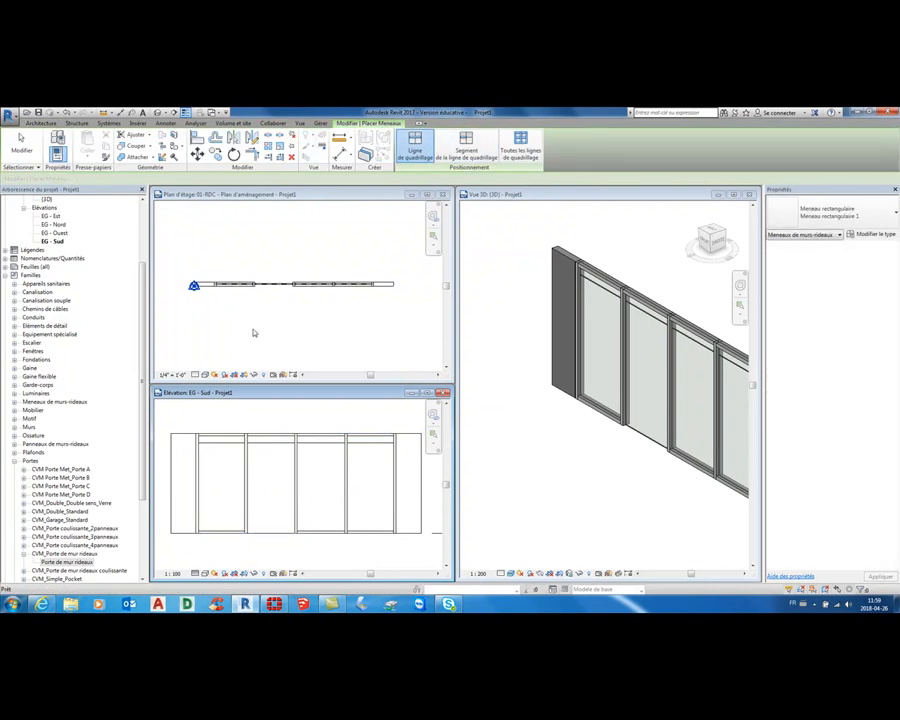
click(216, 441)
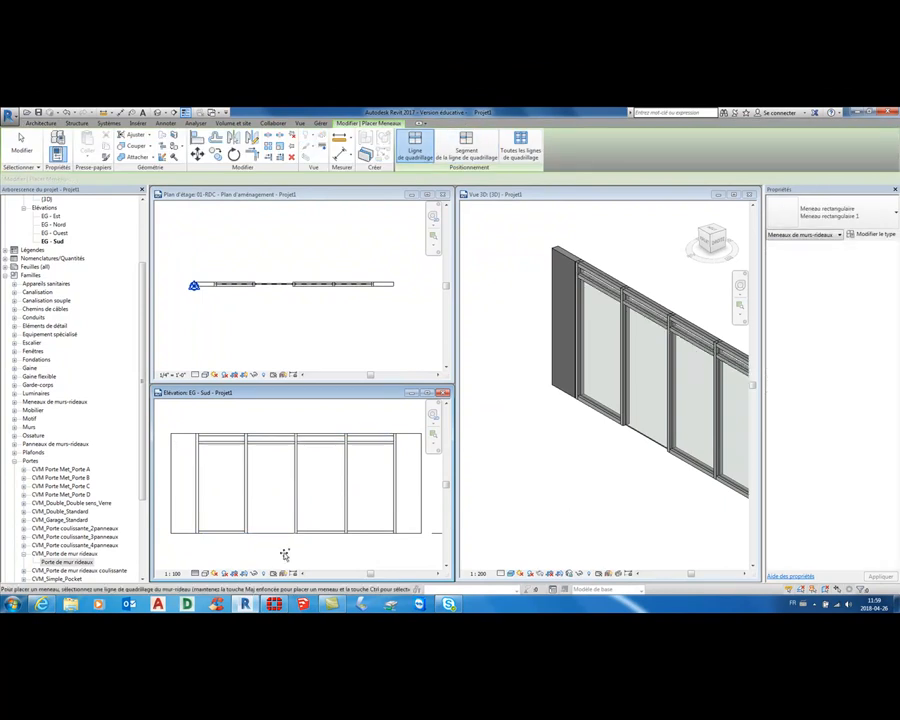
key(Escape)
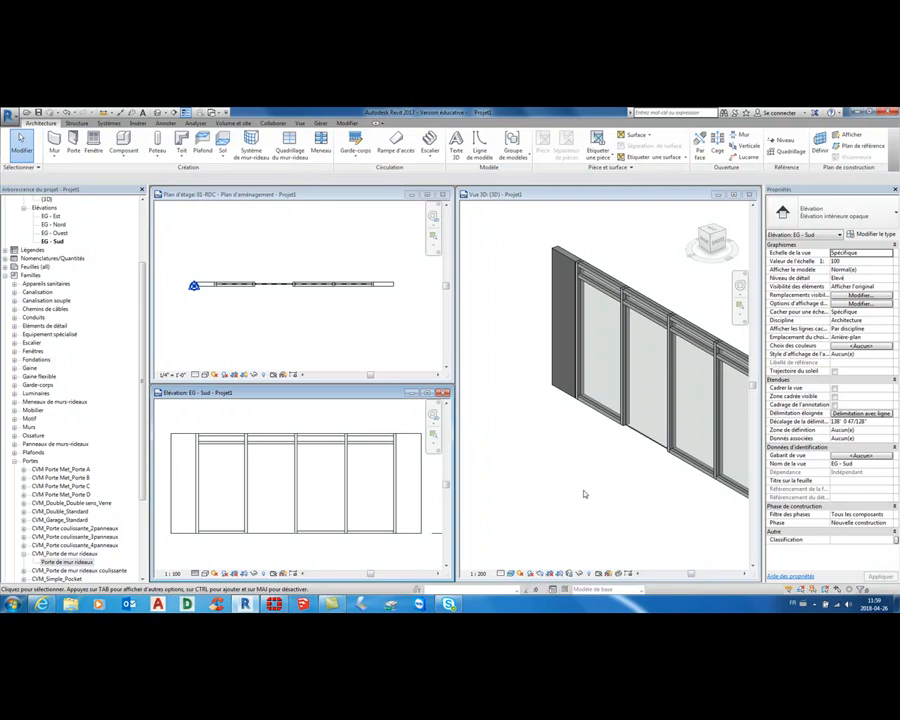
Change the glazed panel below the transom in the second bay to CVM_Porte de mur rideaux : Porte de mur rideaux
click(634, 430)
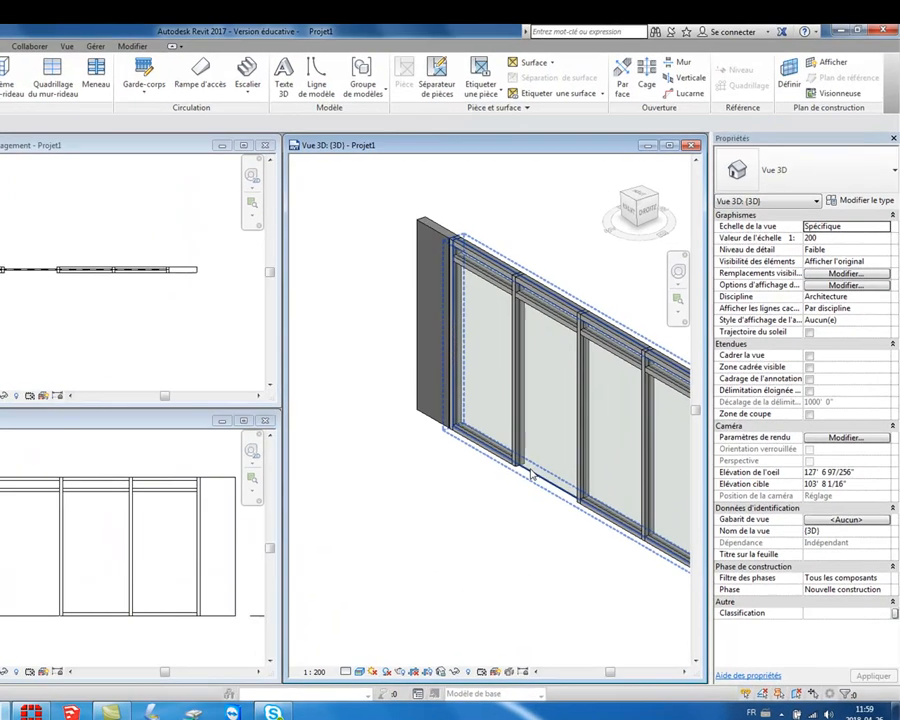
key(Tab)
click(503, 487)
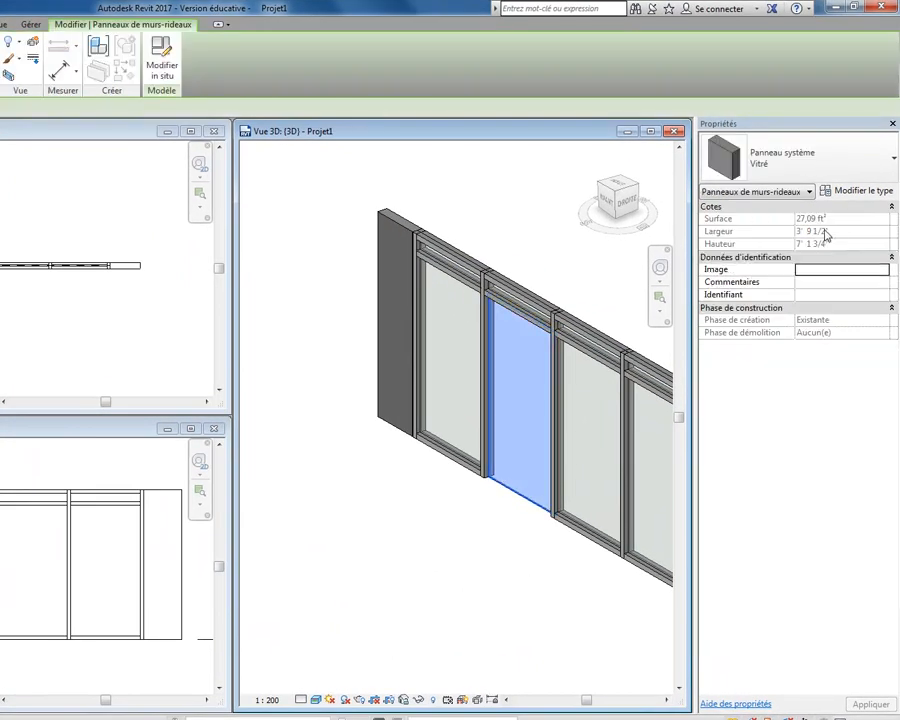
click(857, 165)
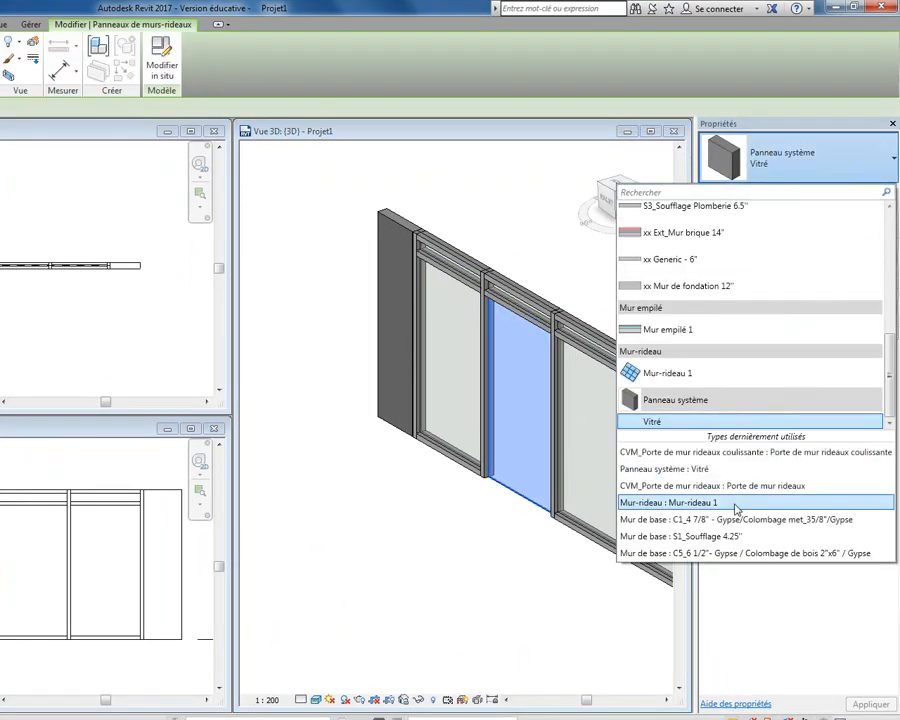
click(714, 487)
click(471, 617)
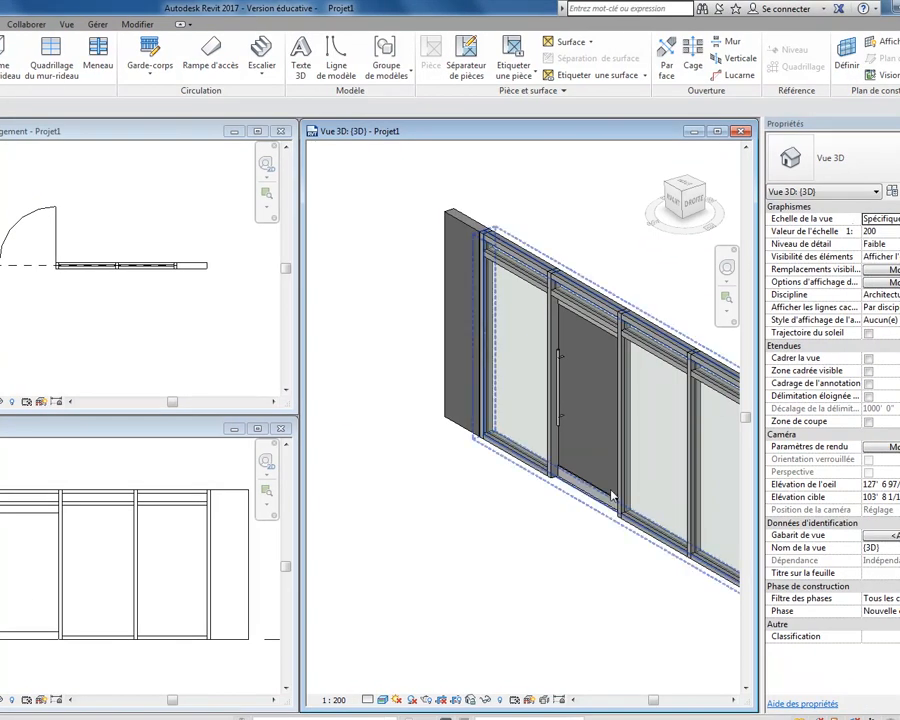
Set the Verre material in the curtain wall door's type properties to CVM_Verre_Clair_Sans hatch
click(595, 460)
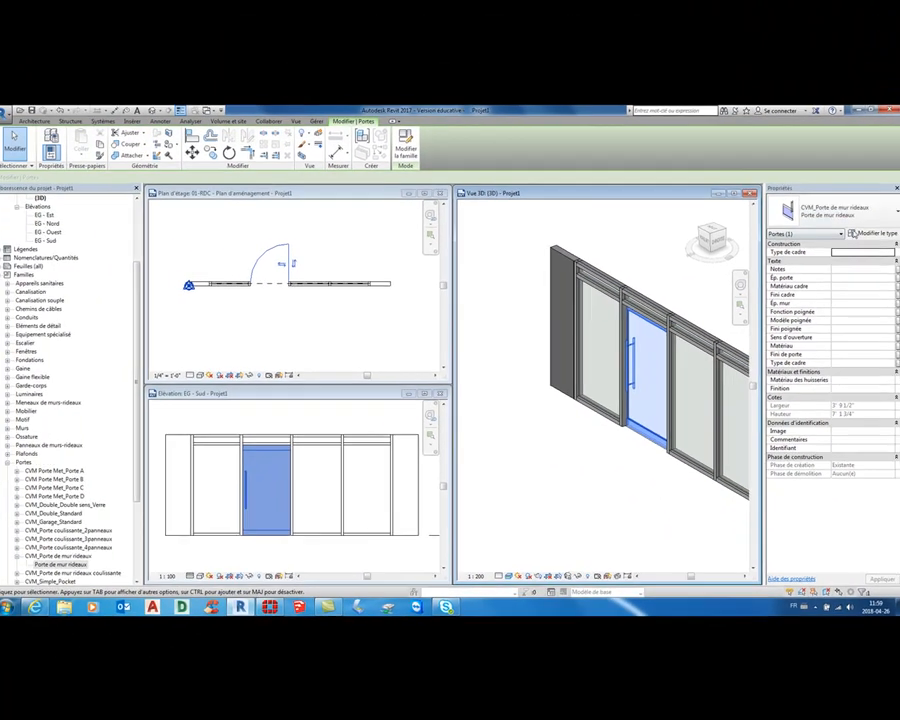
click(872, 232)
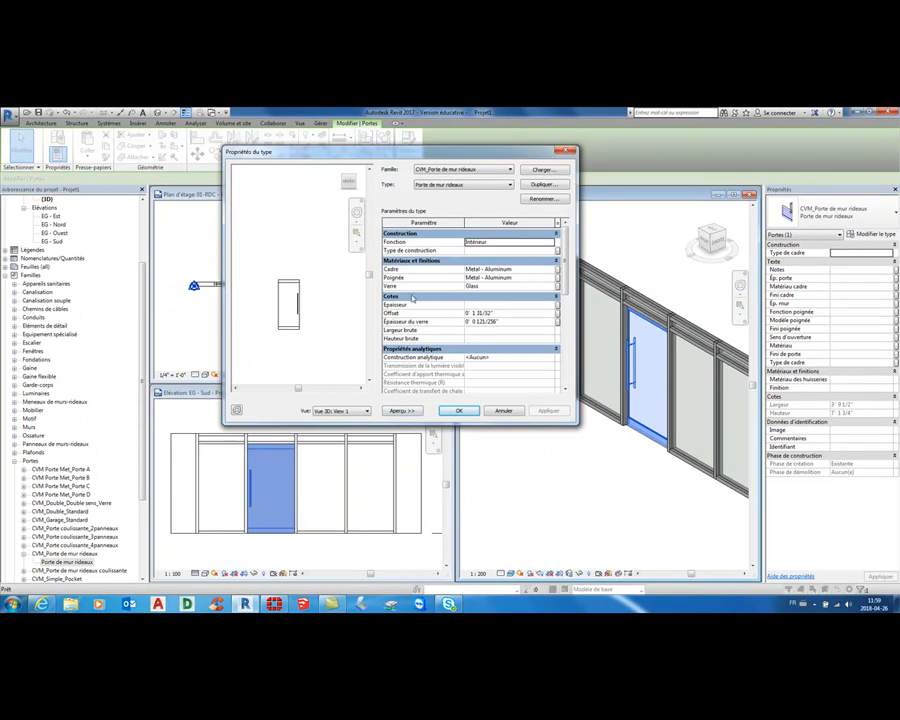
click(556, 286)
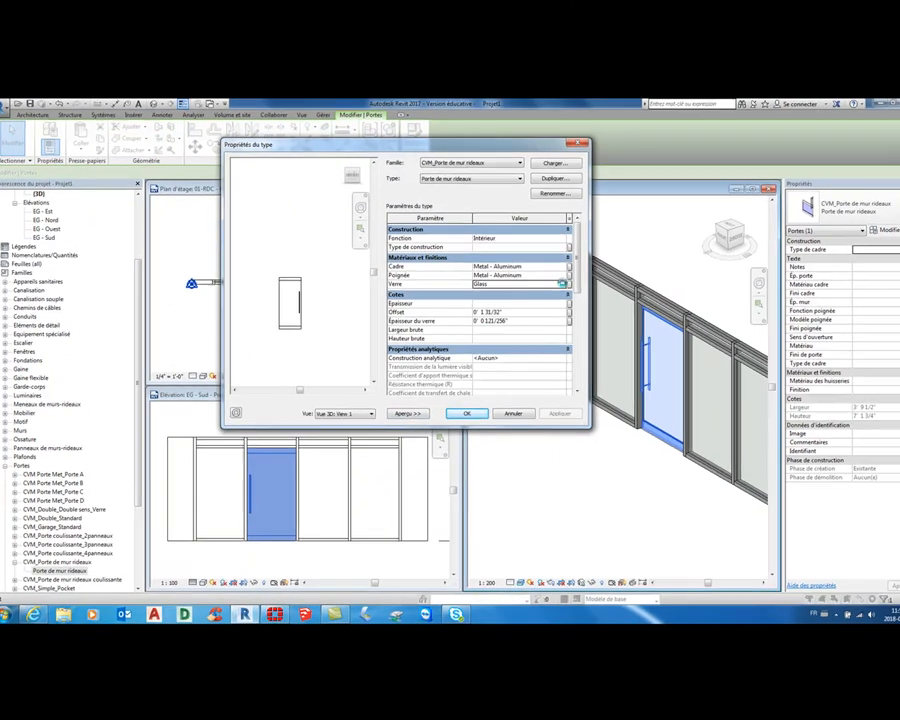
click(556, 286)
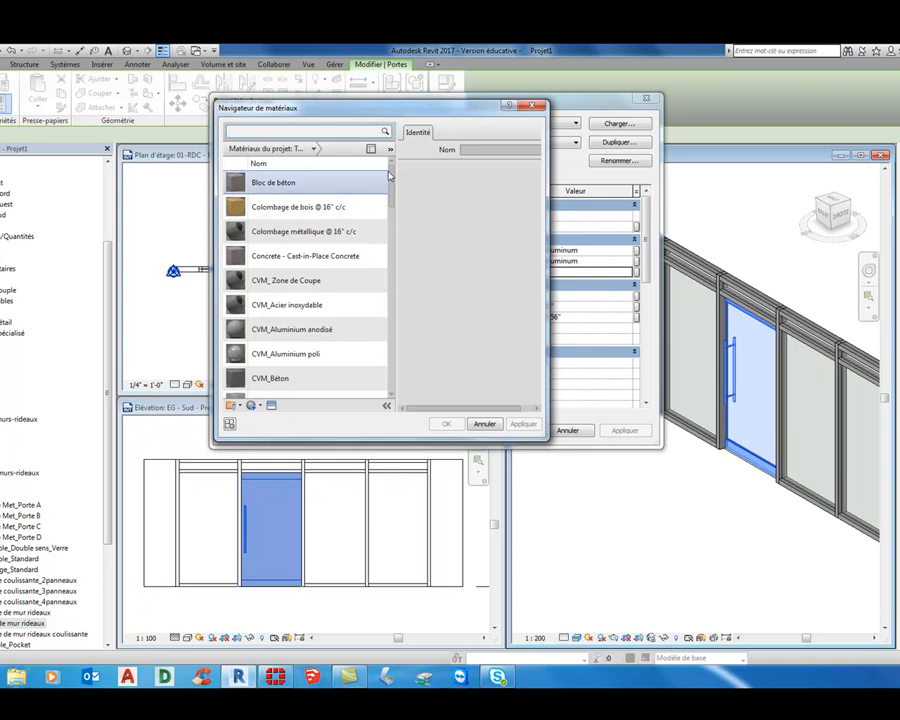
drag(391, 180, 385, 282)
click(320, 353)
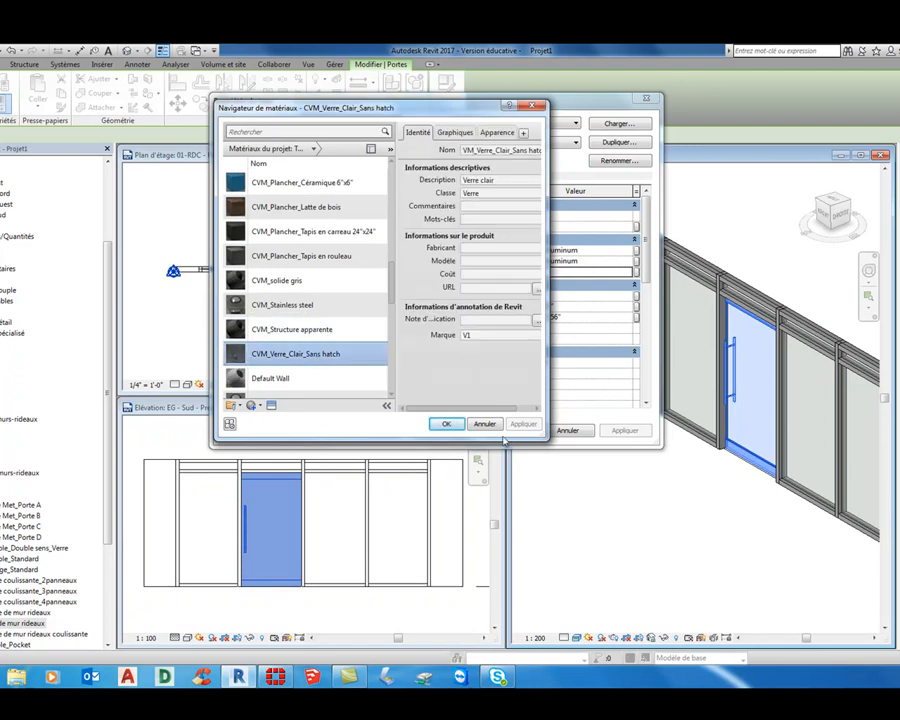
click(446, 423)
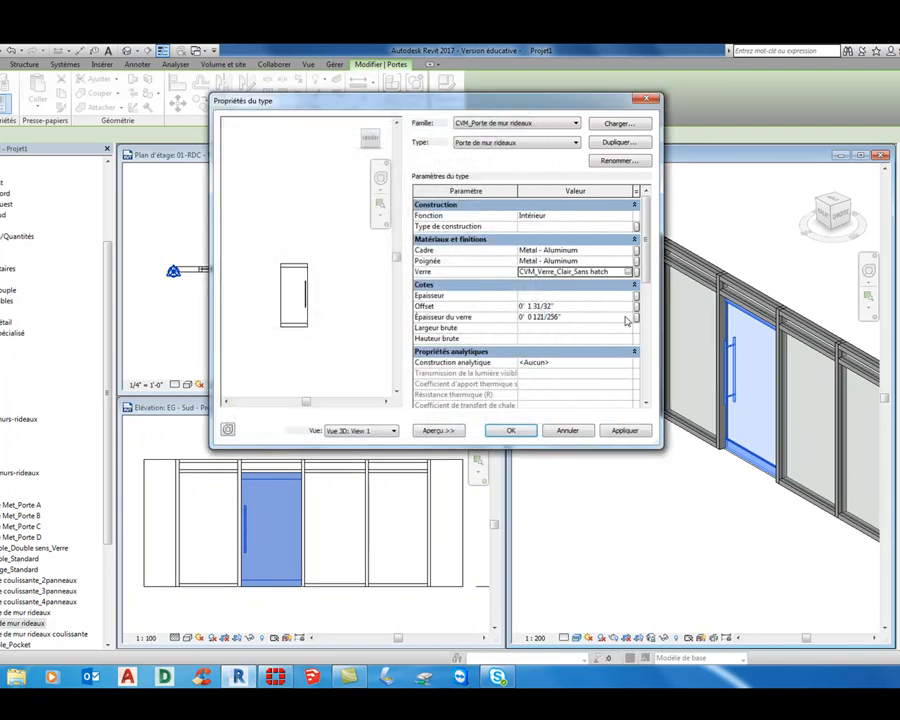
Set the door type's Stile - Bottom Rail to 6" and Stile - Top Rail to 2", apply the changes, and clear the selection
scroll(637, 290, down, 5)
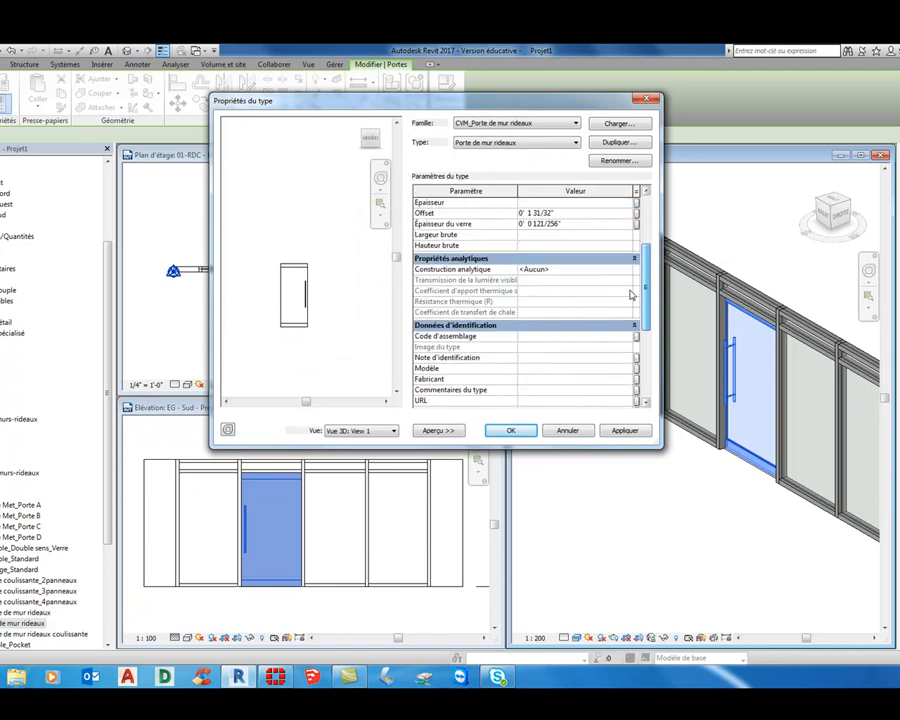
scroll(630, 324, down, 3)
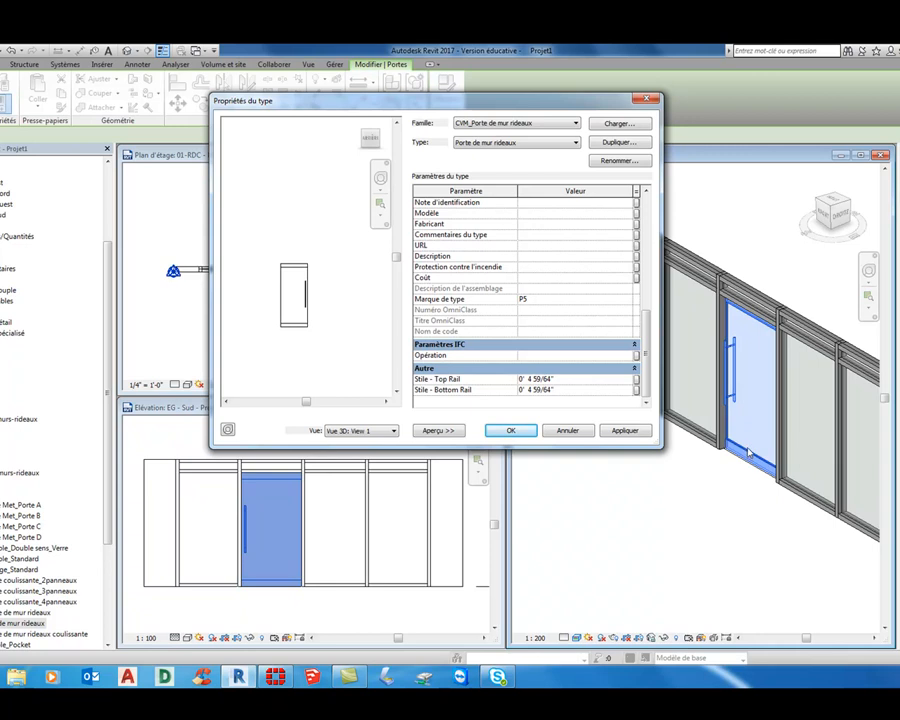
click(563, 390)
text(6)
click(568, 378)
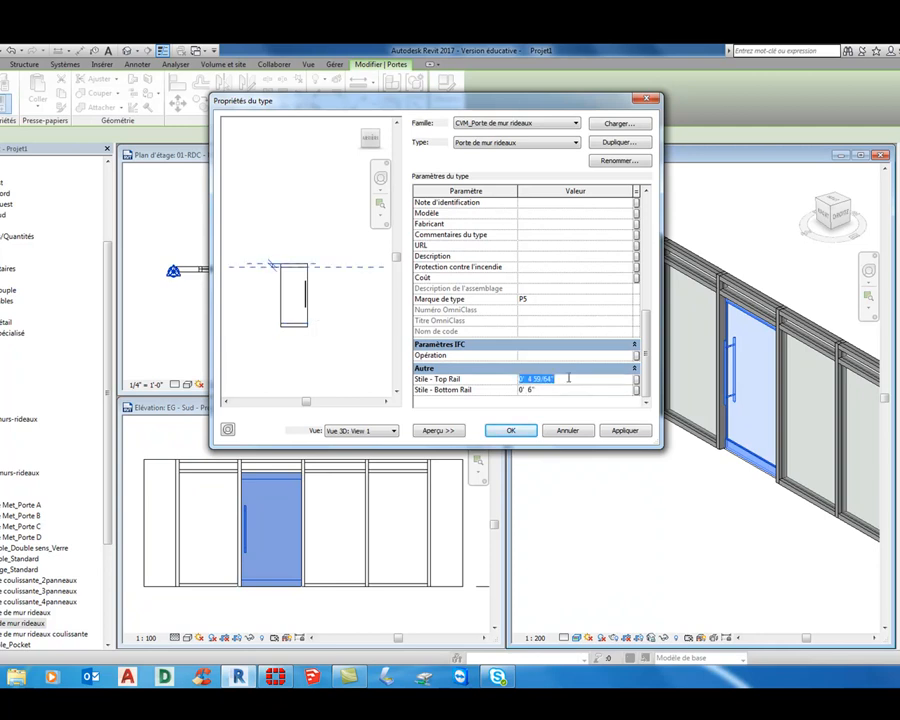
text(2)
click(623, 430)
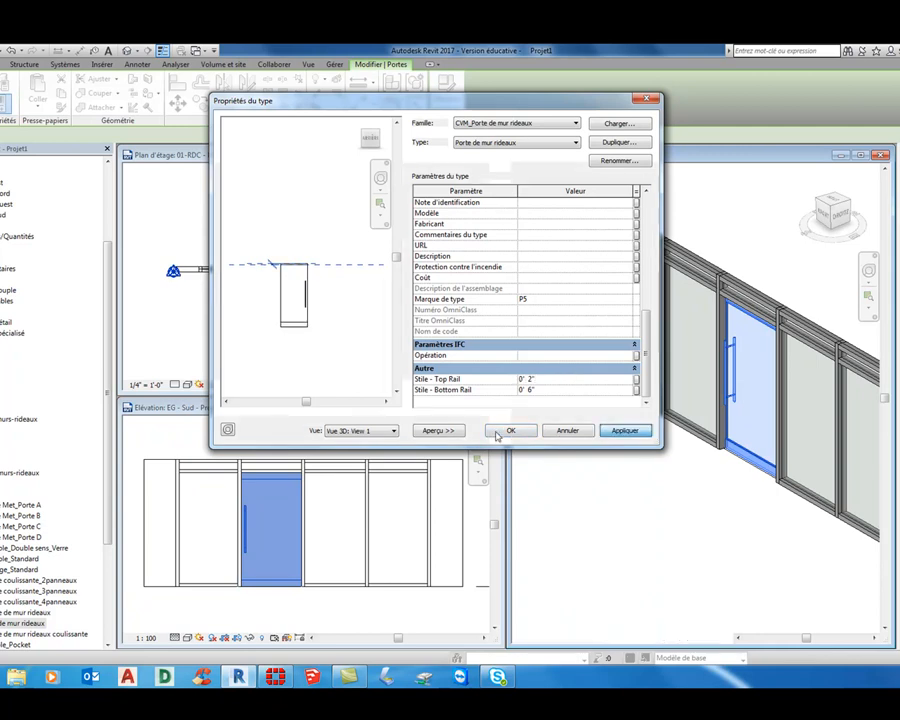
click(510, 430)
scroll(711, 452, up, 5)
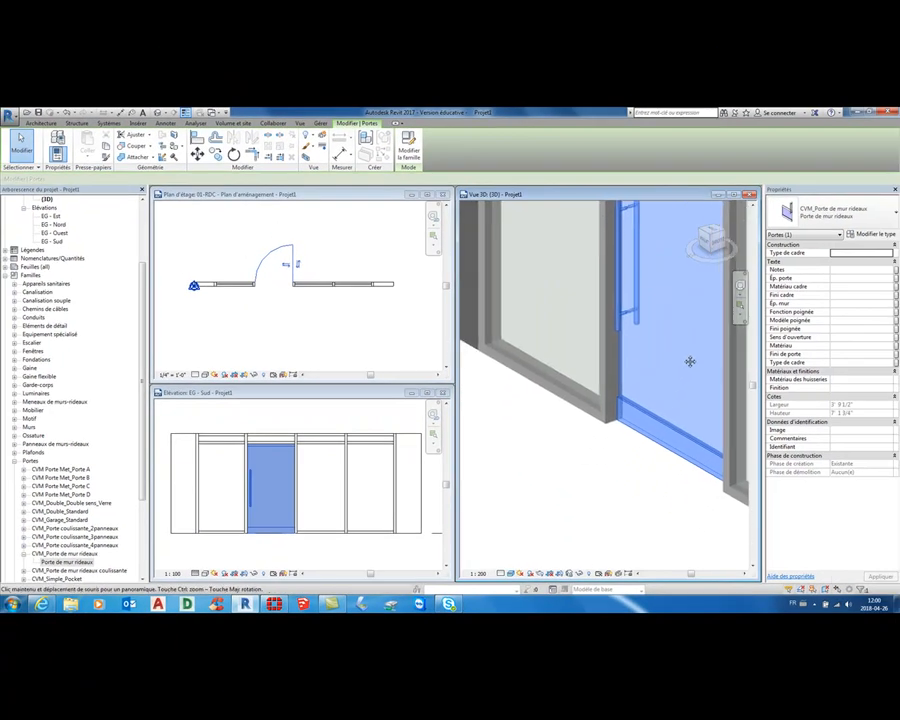
shift+middle_drag(689, 361, 730, 351)
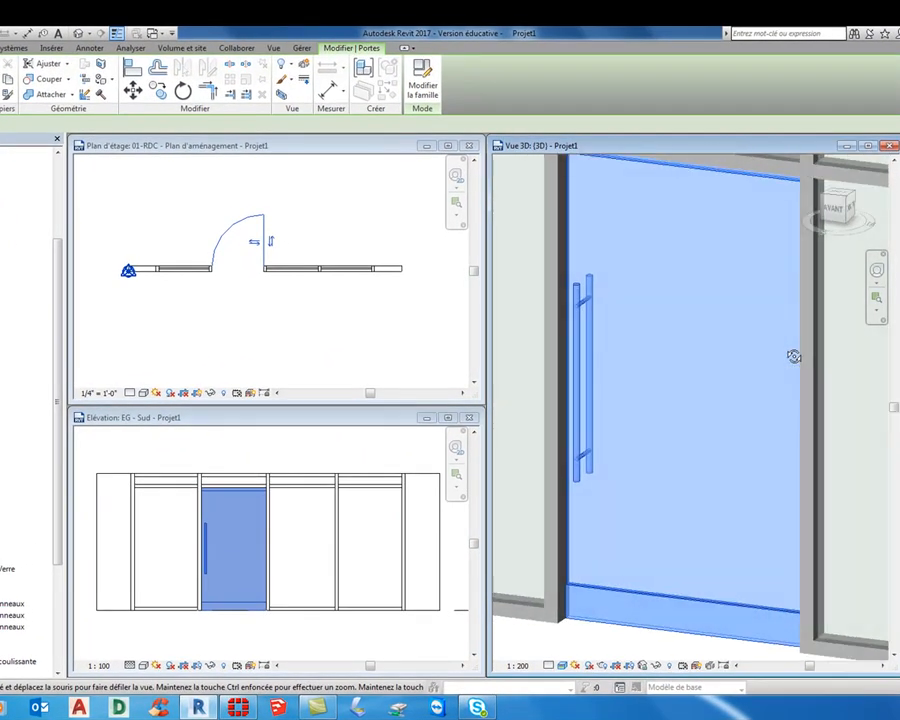
scroll(758, 266, down, 3)
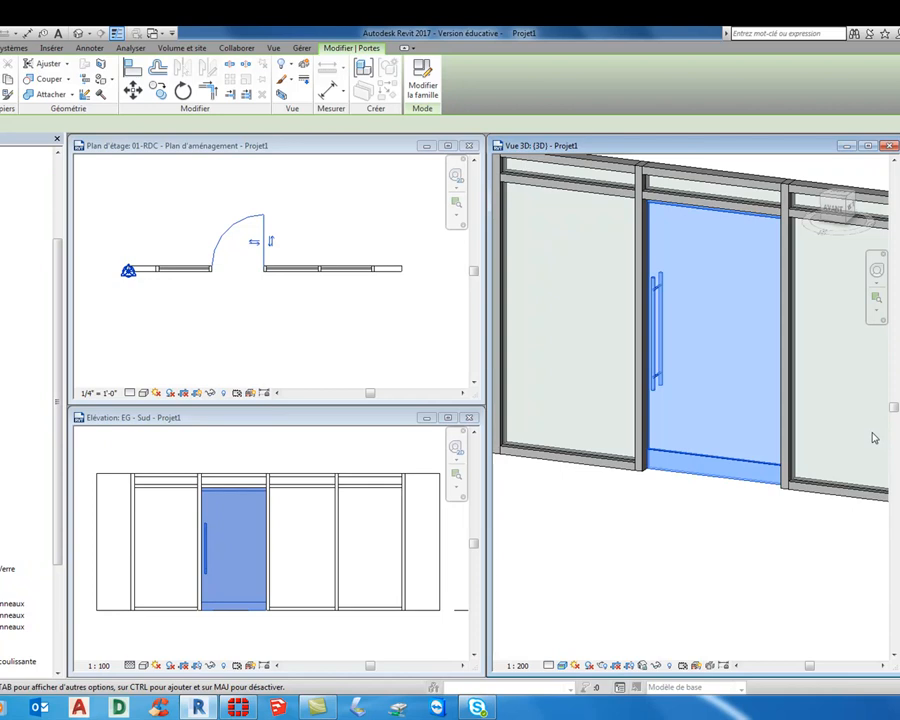
key(Escape)
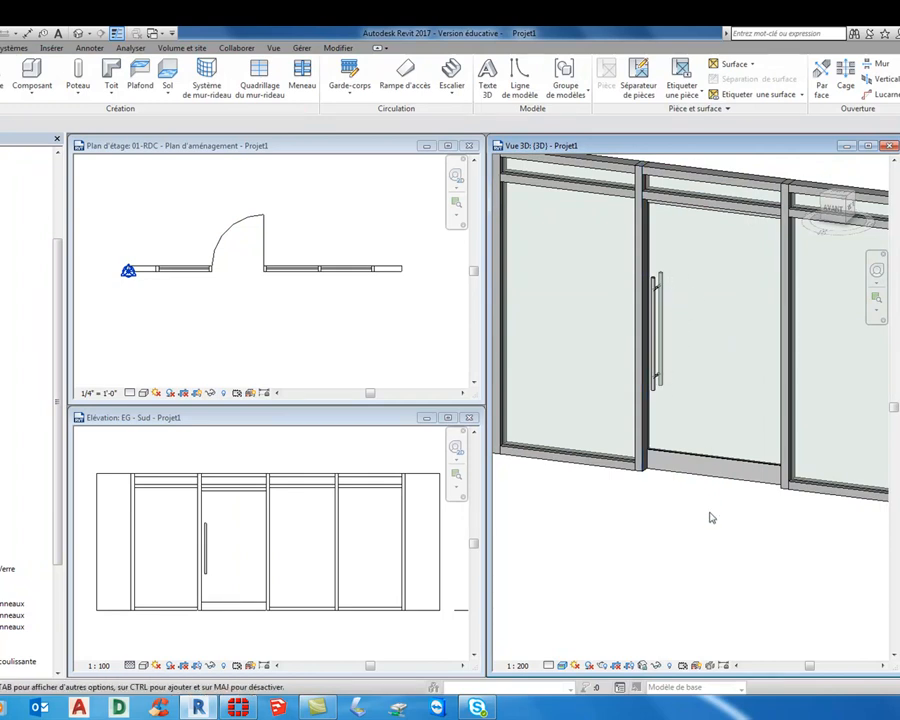
click(754, 467)
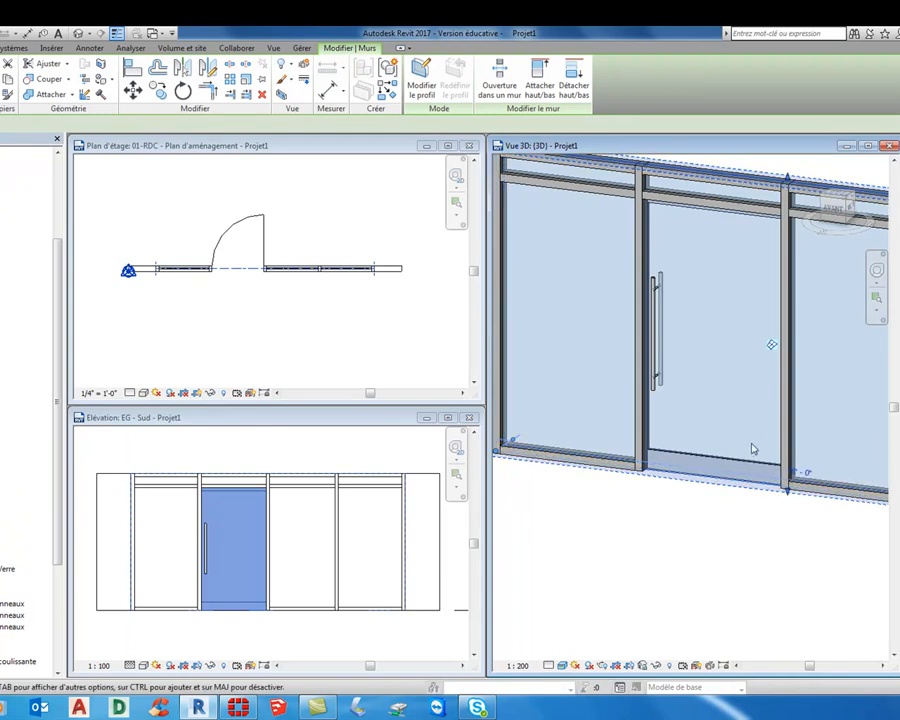
key(Escape)
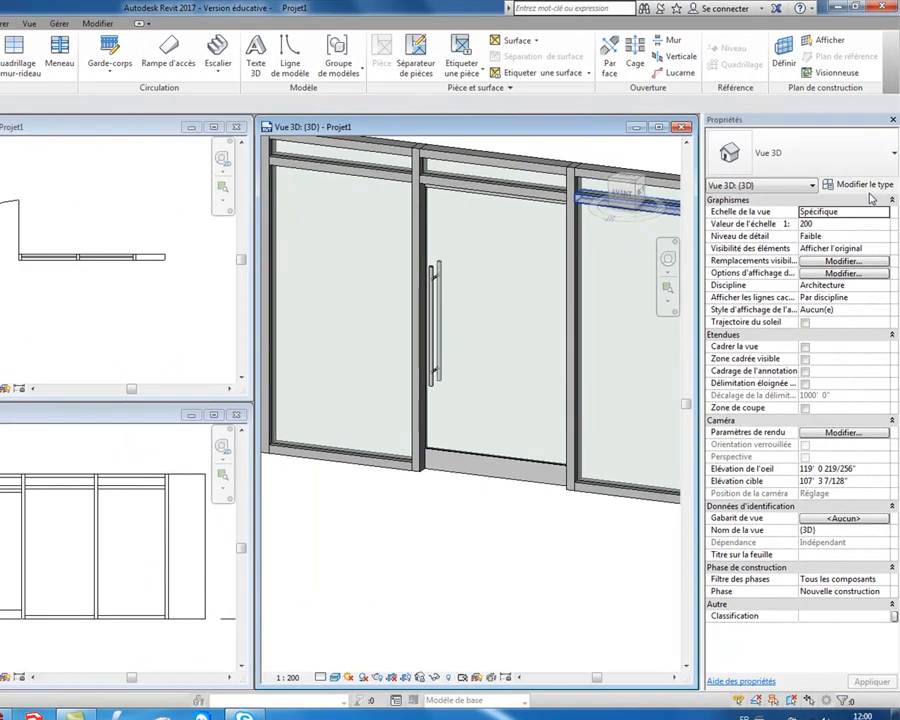
click(865, 186)
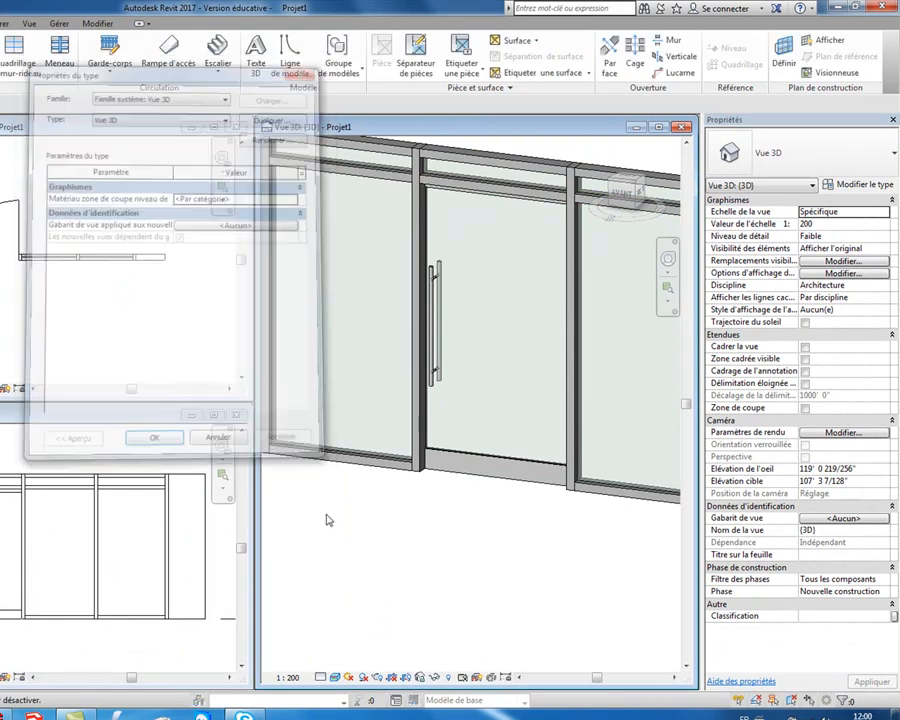
Select the curtain wall door and duplicate its type as Porte de mur rideaux 2
key(Tab)
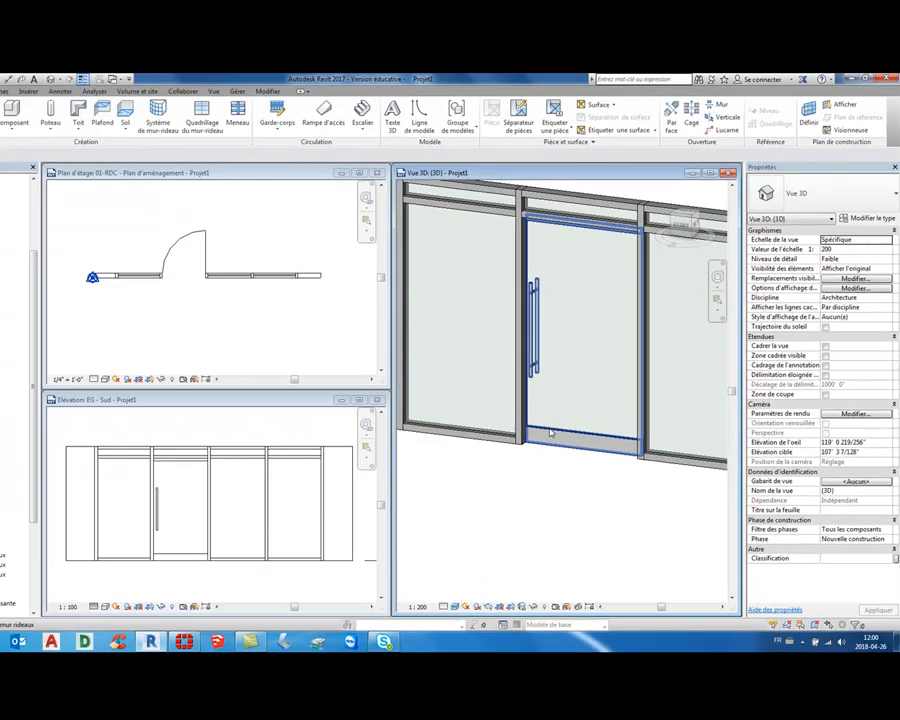
click(458, 457)
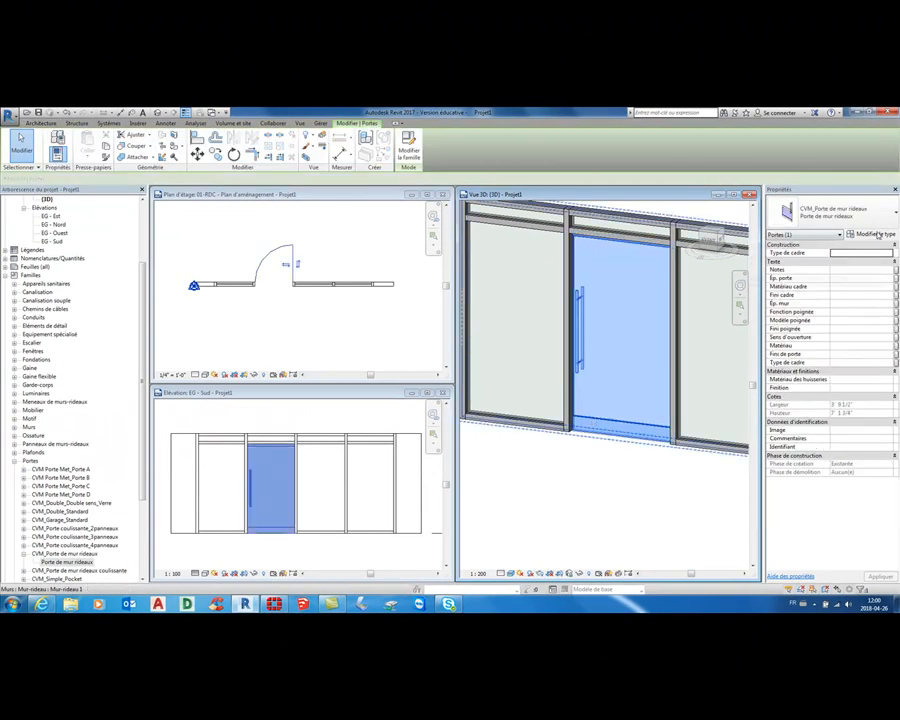
click(876, 234)
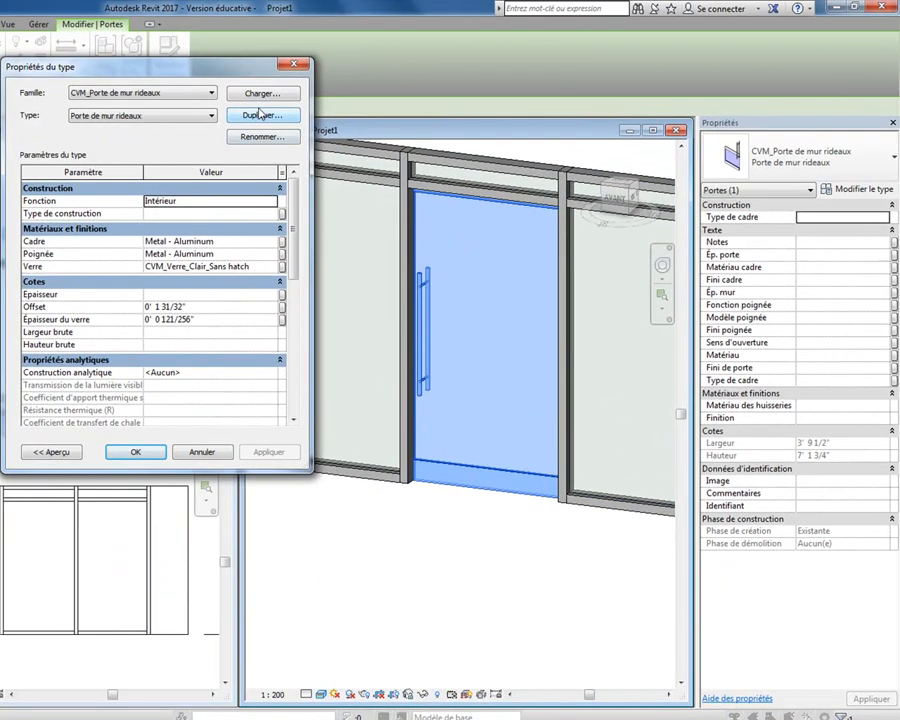
click(260, 116)
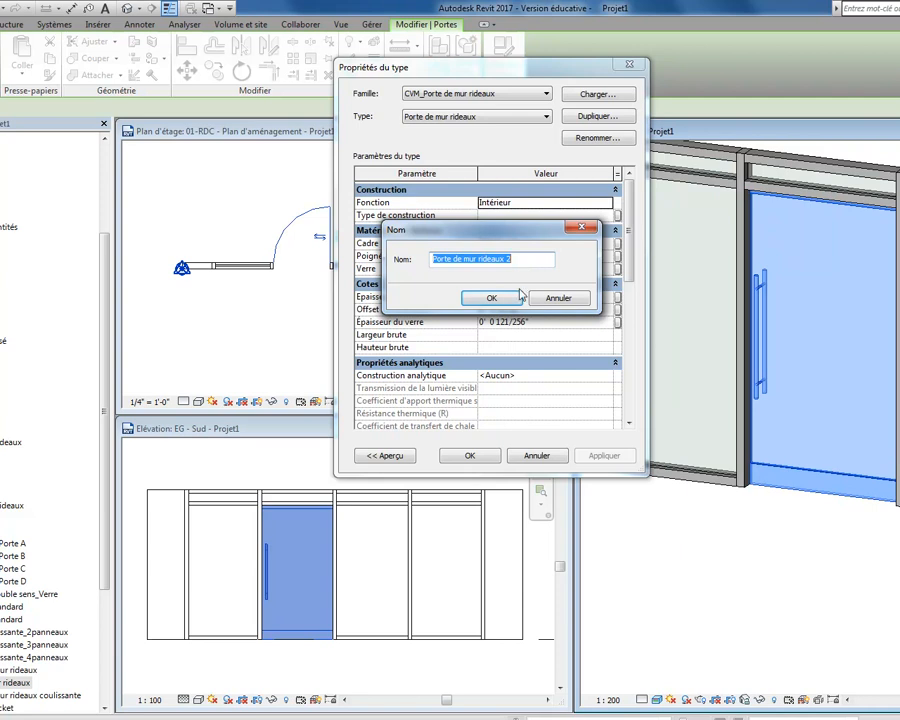
click(490, 298)
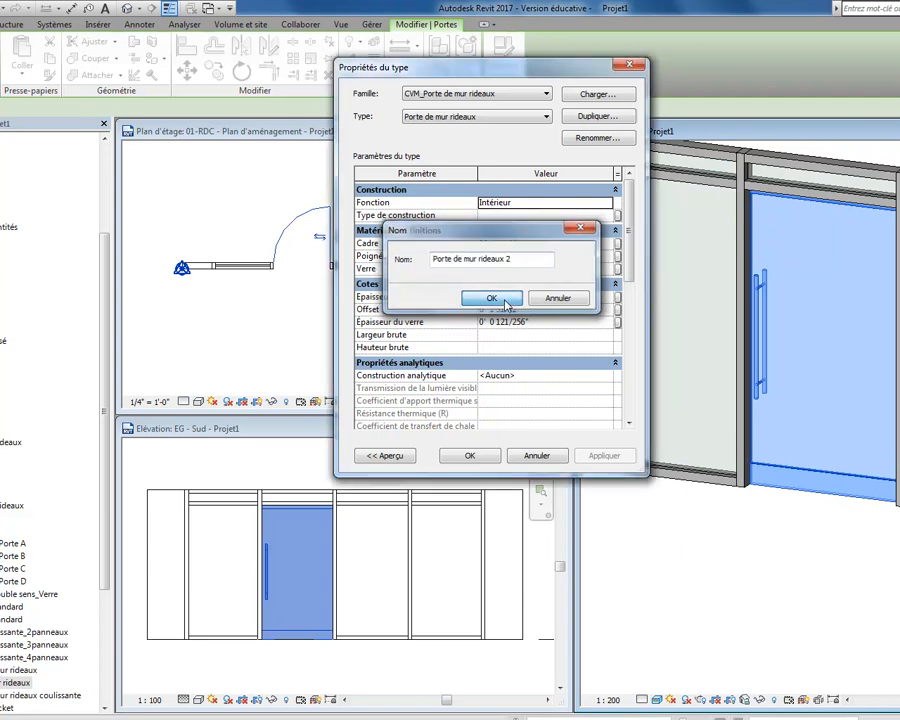
click(468, 455)
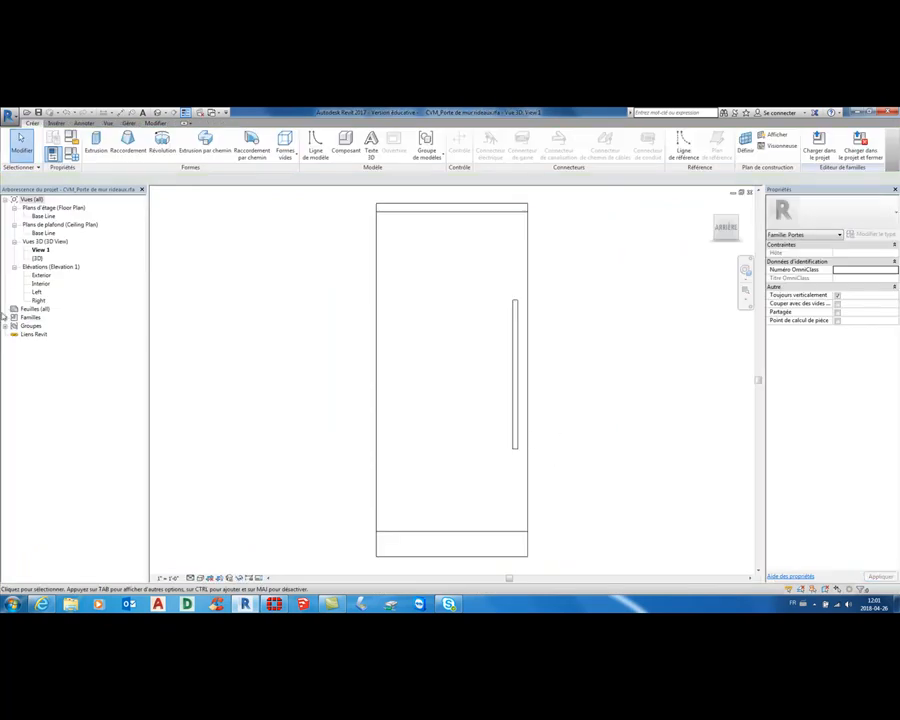
Open the {3D} view of the CVM_Porte de mur rideaux family and set the extrusion end of the handle bar nearest the viewer to -24"
double_click(37, 258)
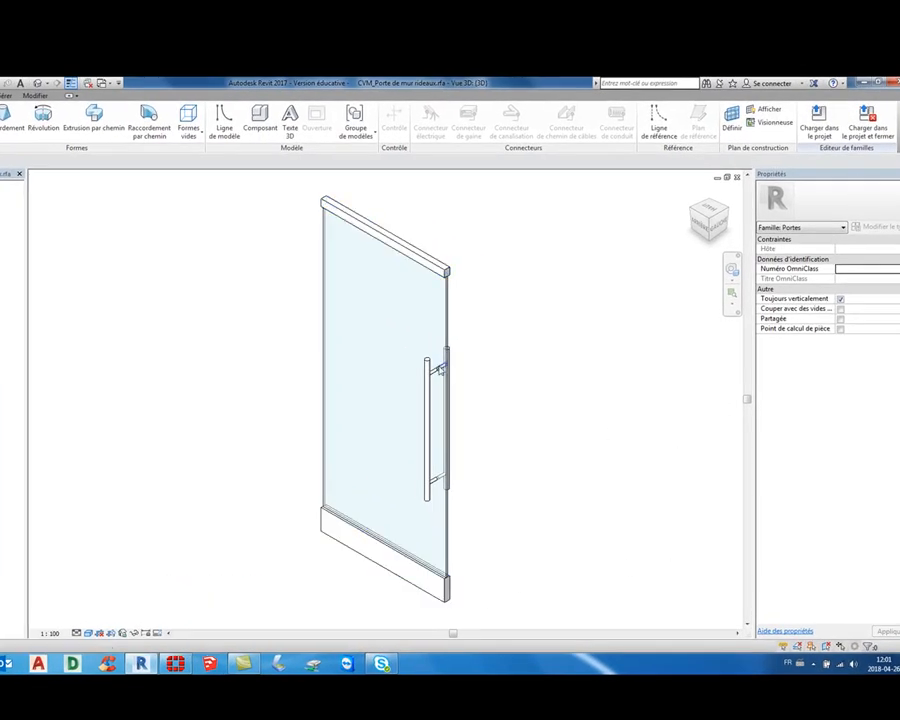
click(427, 410)
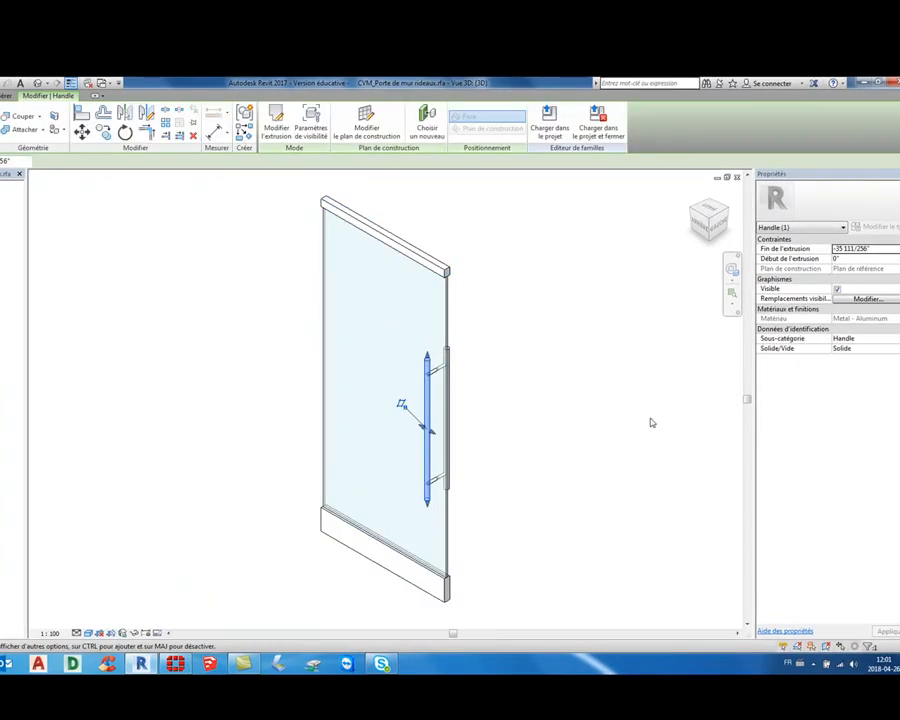
click(880, 249)
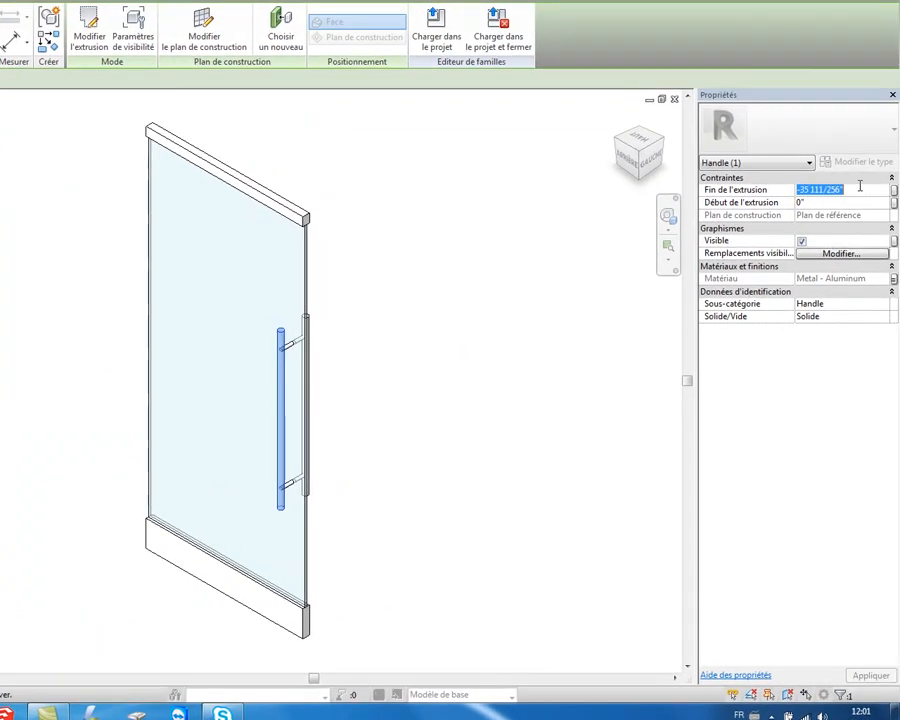
text(-24)
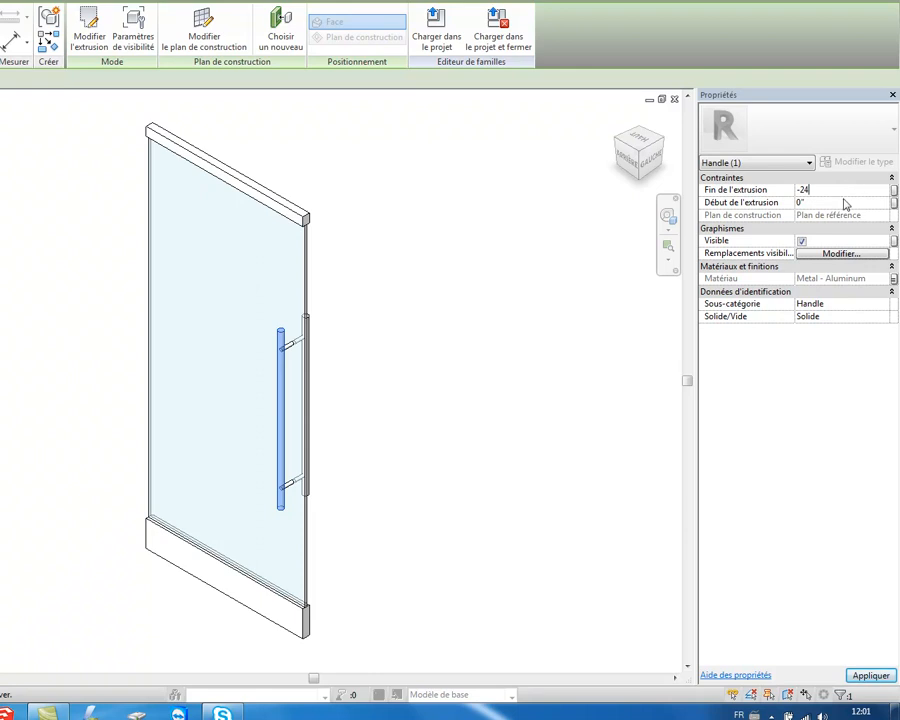
click(870, 676)
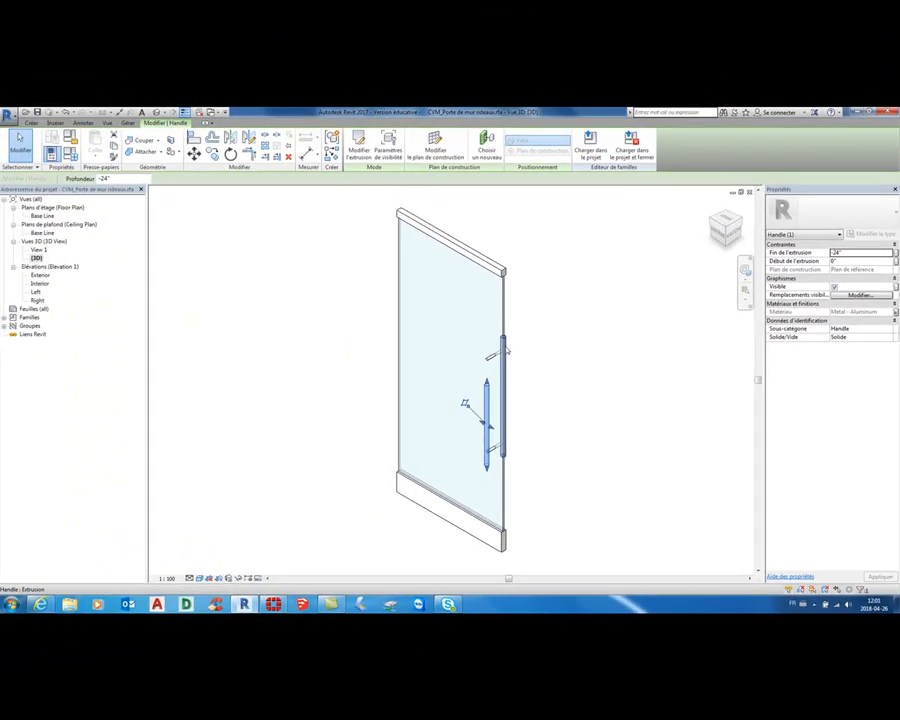
Set the extrusion end of the handle bar on the opposite side of the door glass to -24"
click(307, 350)
click(876, 245)
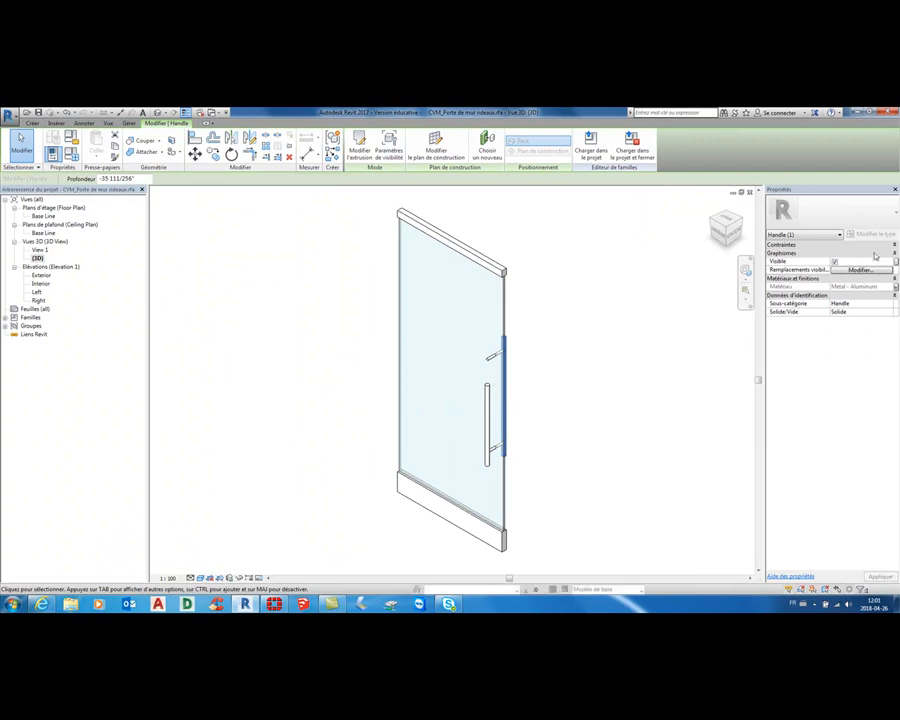
click(542, 366)
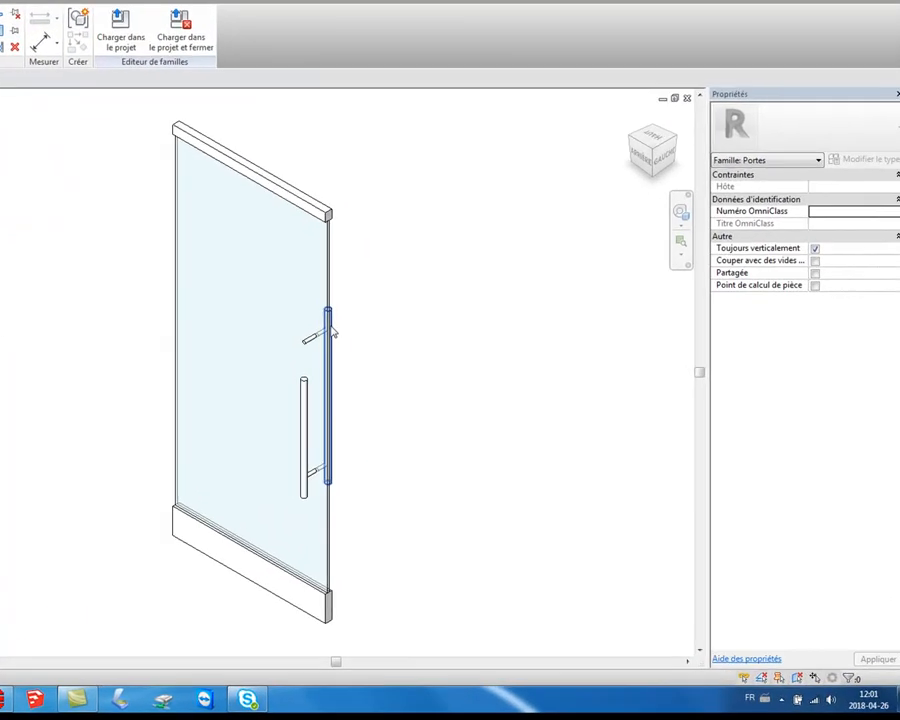
click(314, 320)
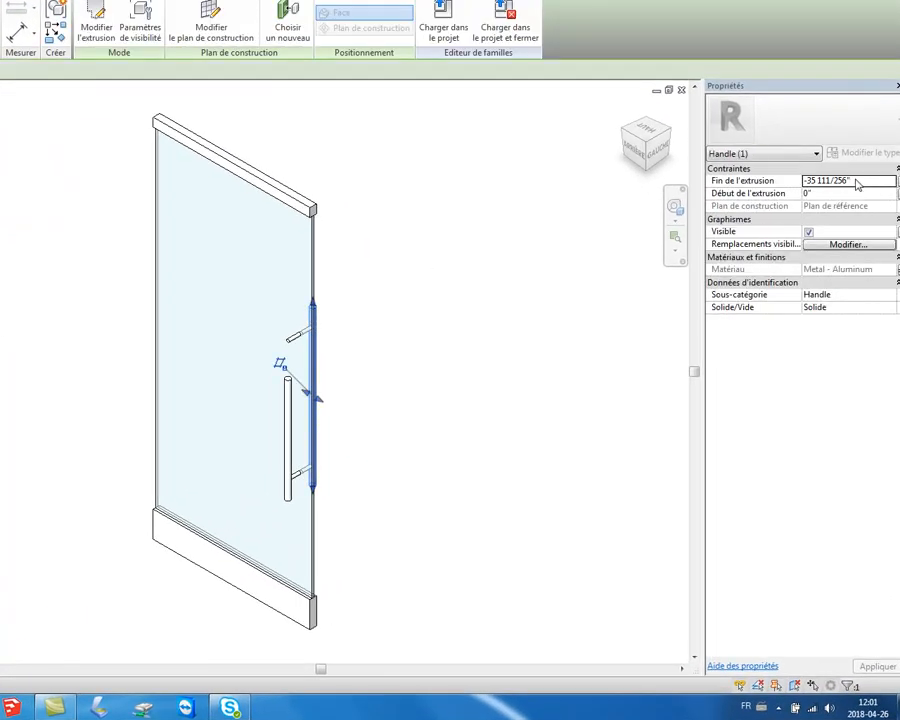
click(855, 181)
text(-2)
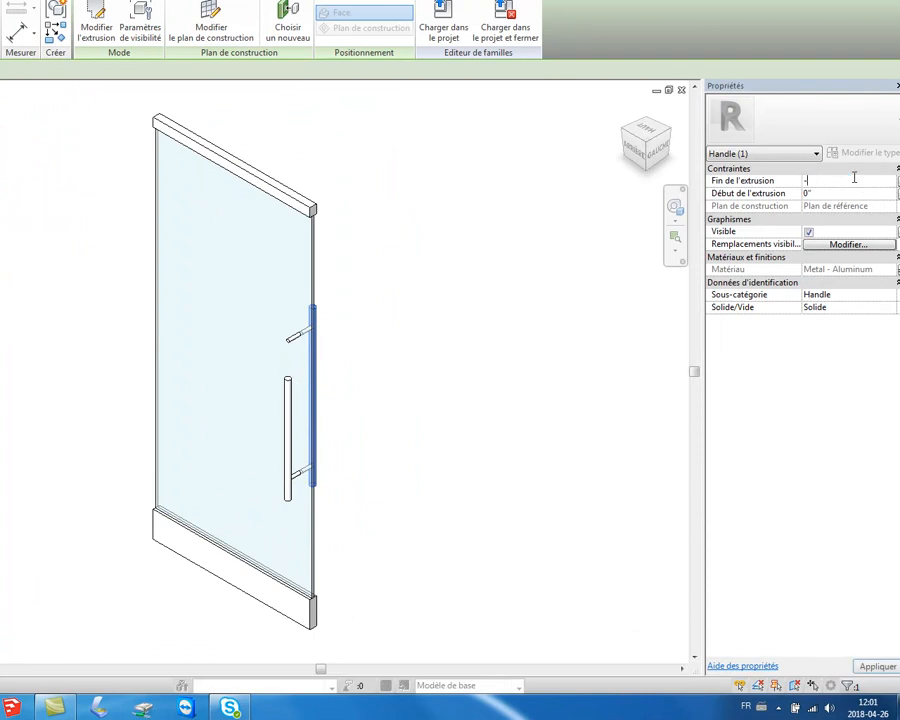
click(880, 667)
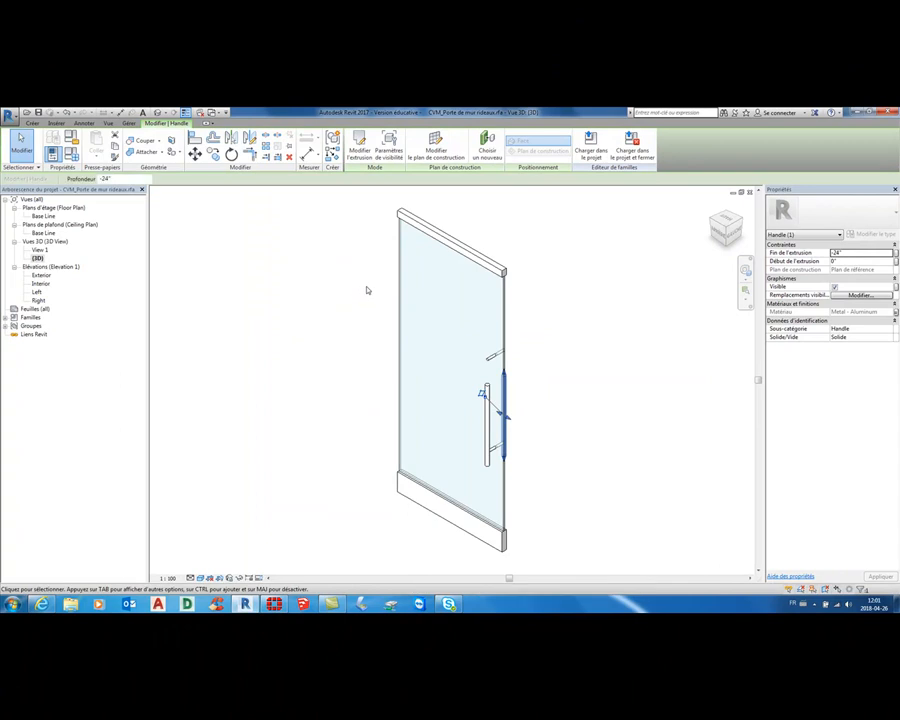
Select the upper handle brackets on both sides of the door glass and move them straight down 12"
click(368, 287)
drag(368, 281, 573, 370)
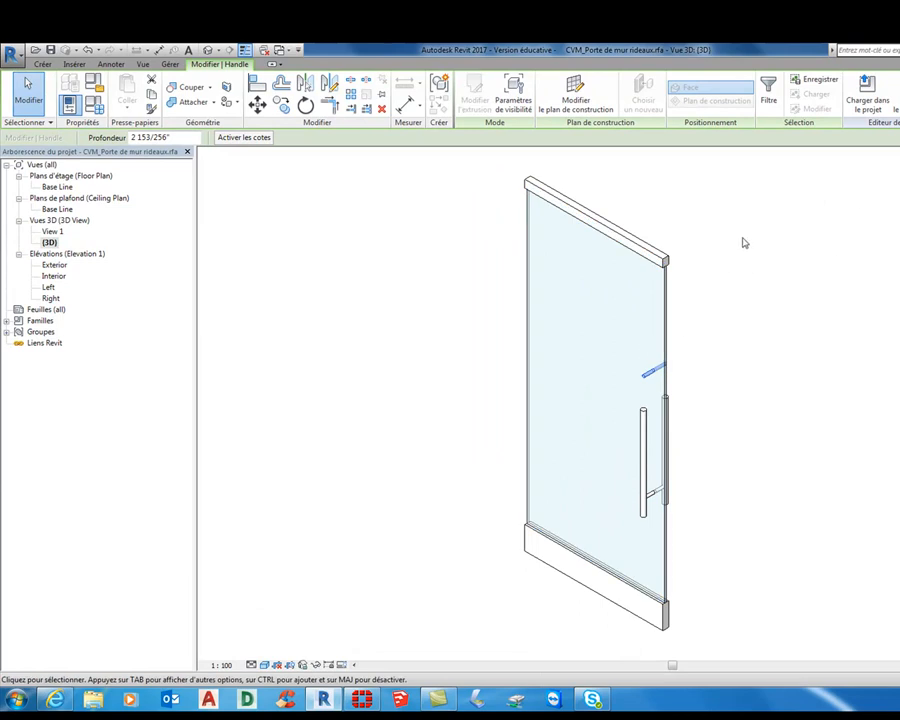
click(257, 104)
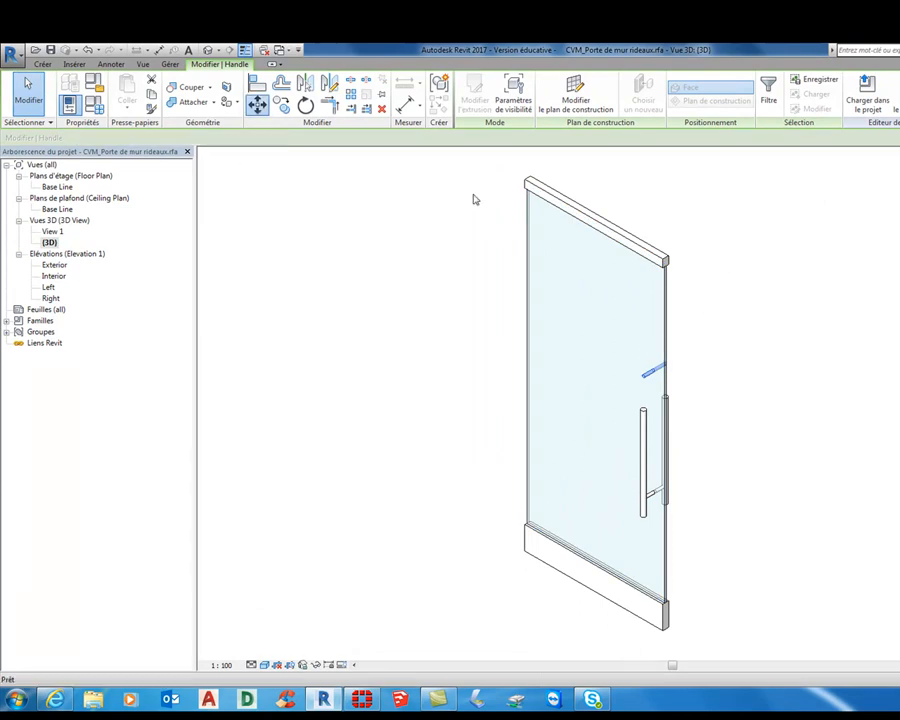
click(744, 318)
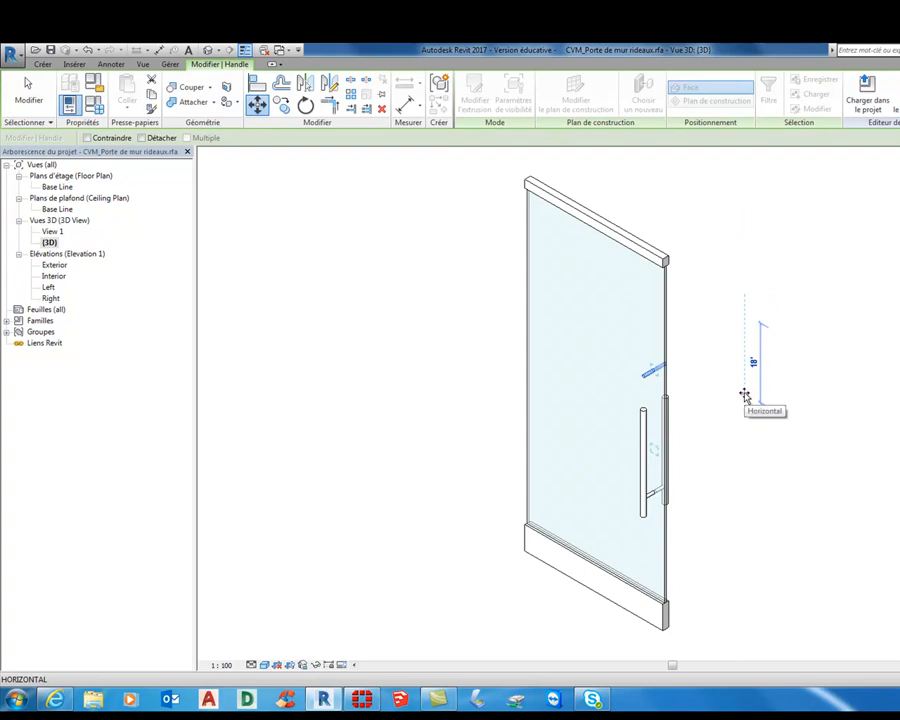
text(12)
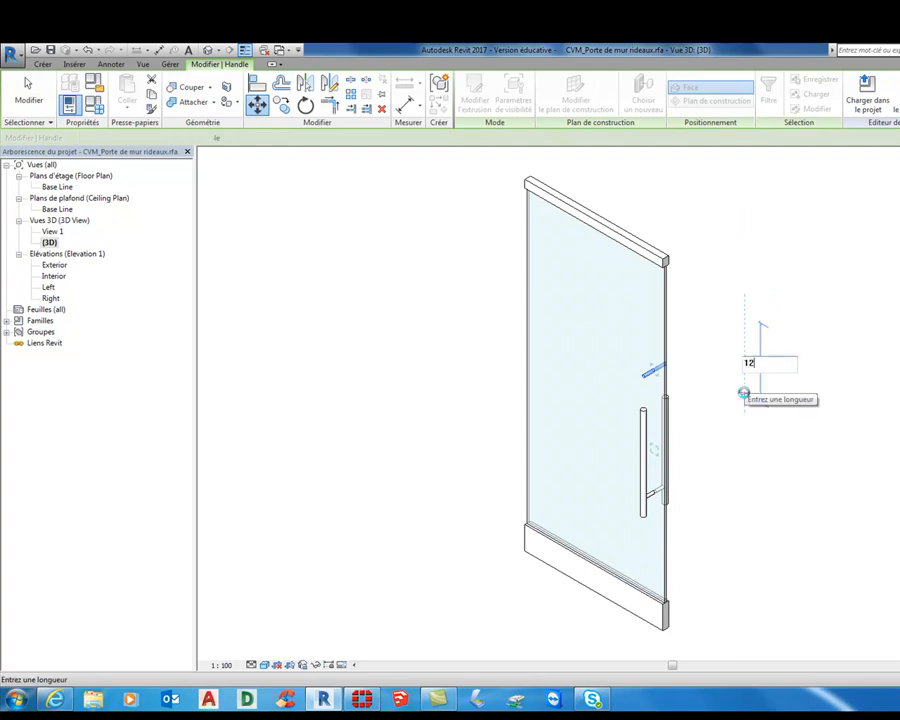
key(Return)
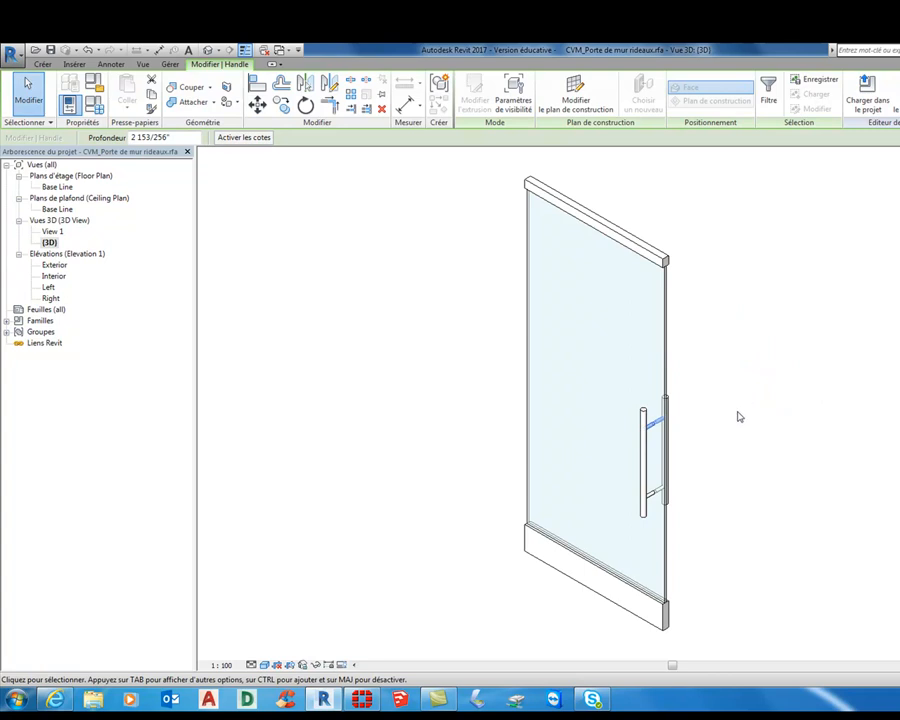
Load the modified door family into Projet1, replacing the existing version without its parameter values, and view the whole curtain wall
click(867, 90)
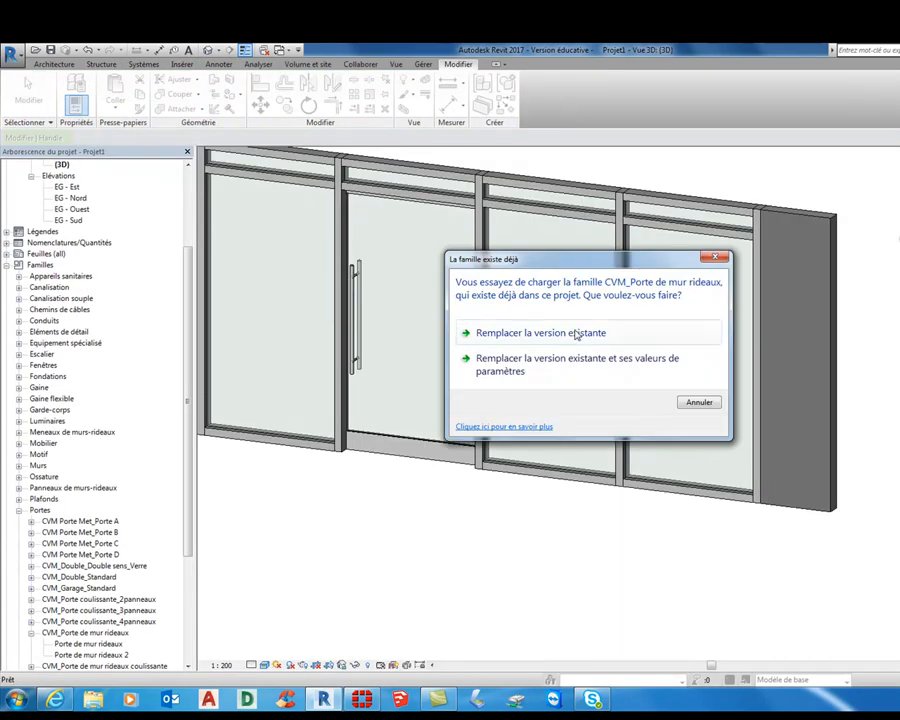
click(577, 334)
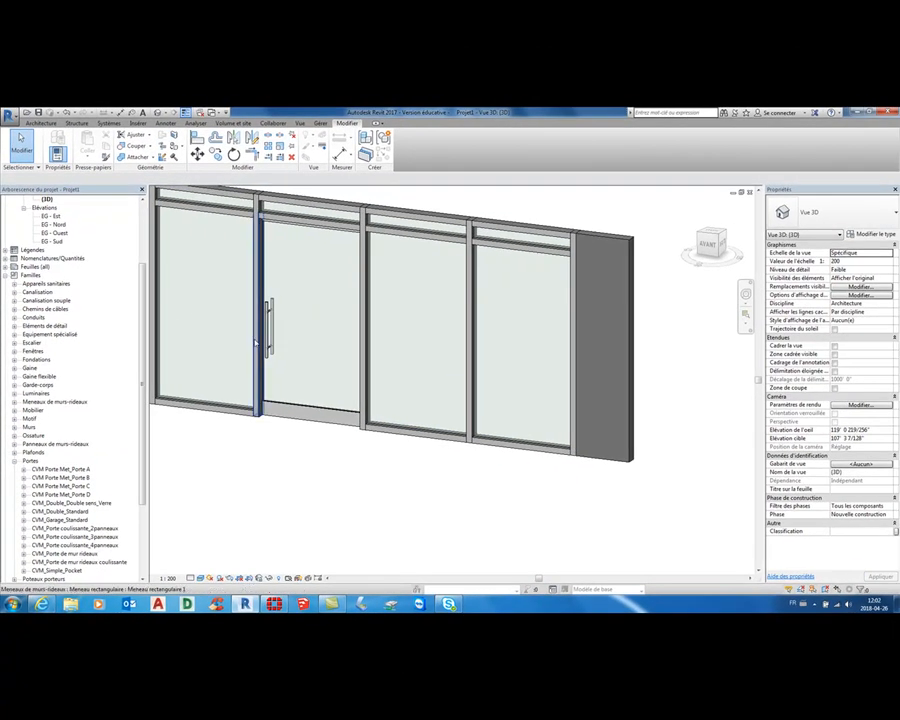
scroll(434, 423, down, 4)
scroll(603, 450, up, 2)
middle_drag(603, 450, 583, 520)
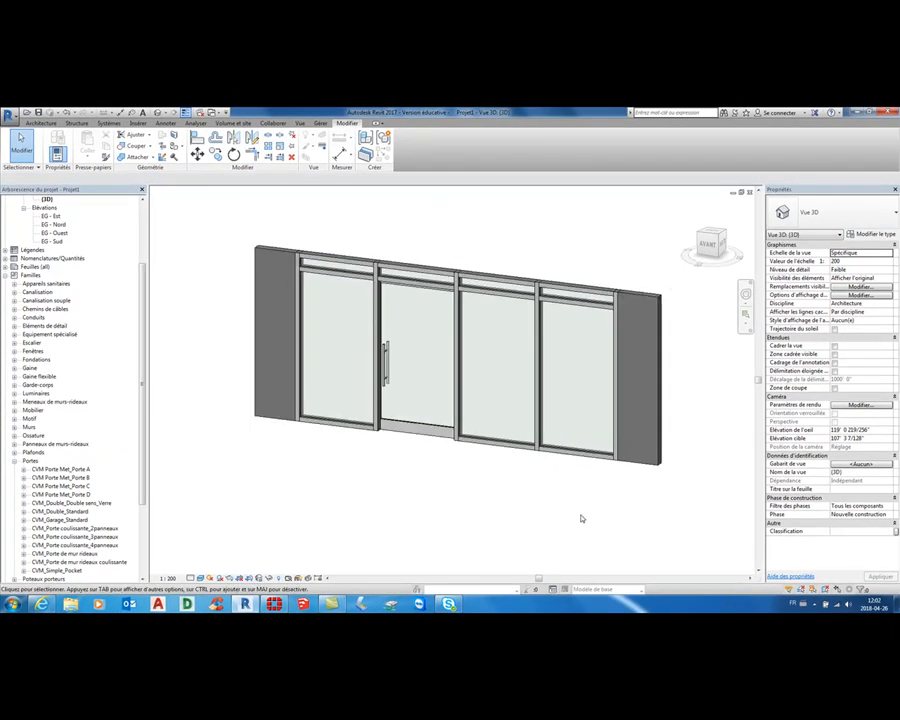